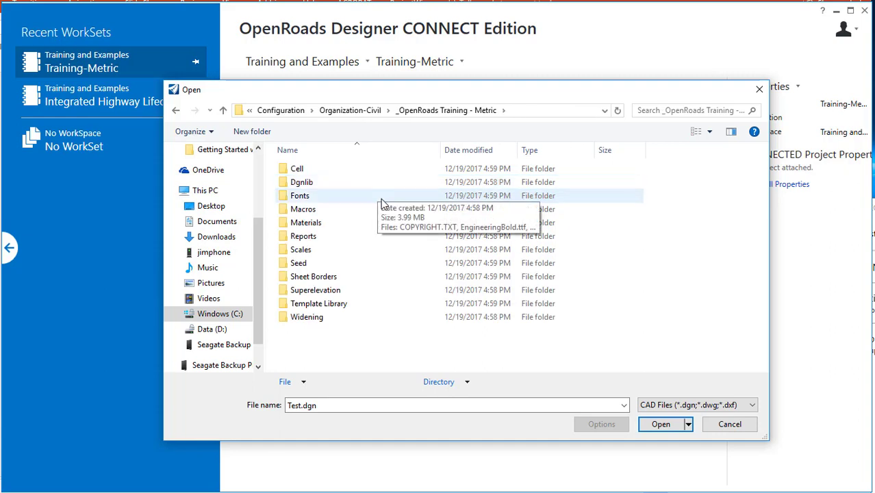
- Browse into the Dgnlib Feature Definitions folder and filter the list to DGN Library Files (*.dgnlib)
double_click(365, 183)
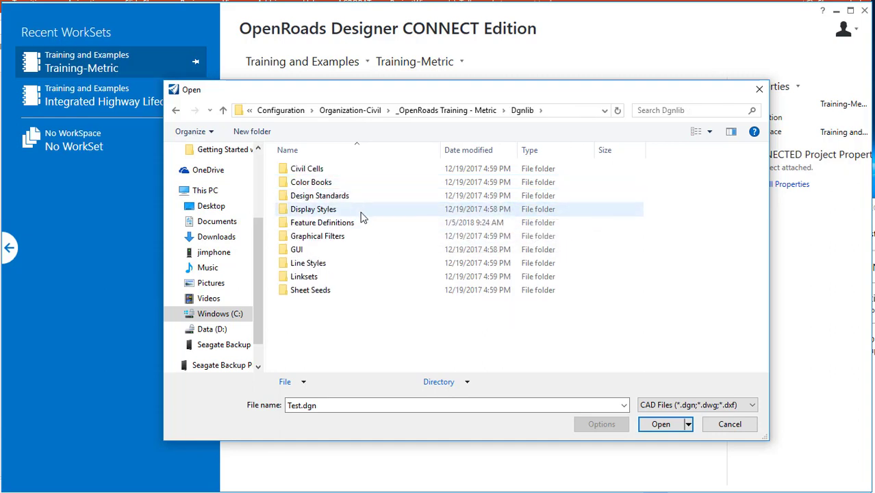
double_click(365, 223)
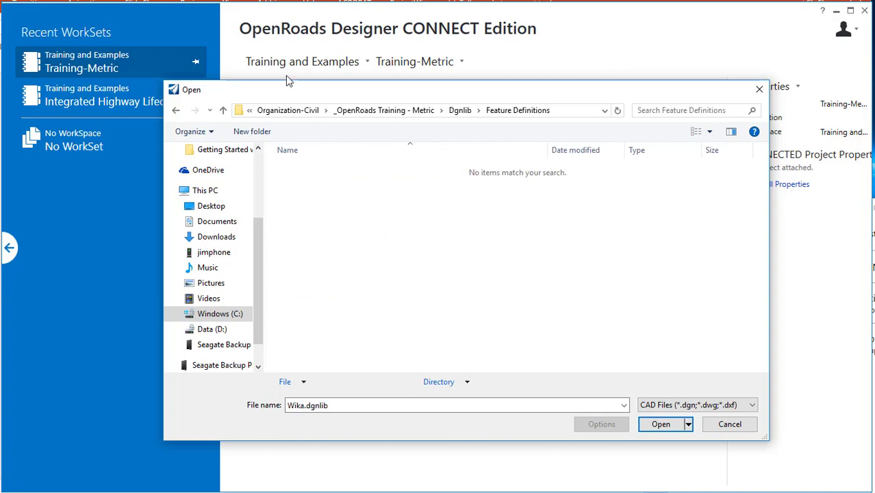
left_click(715, 405)
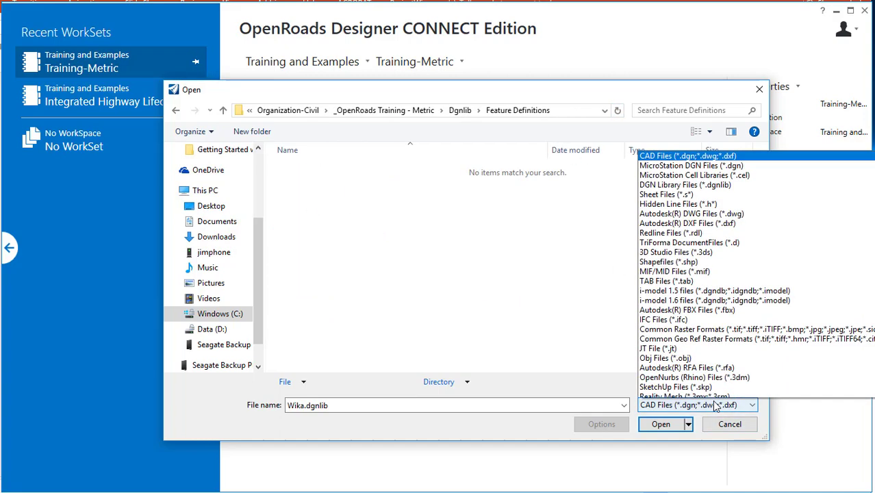
left_click(684, 168)
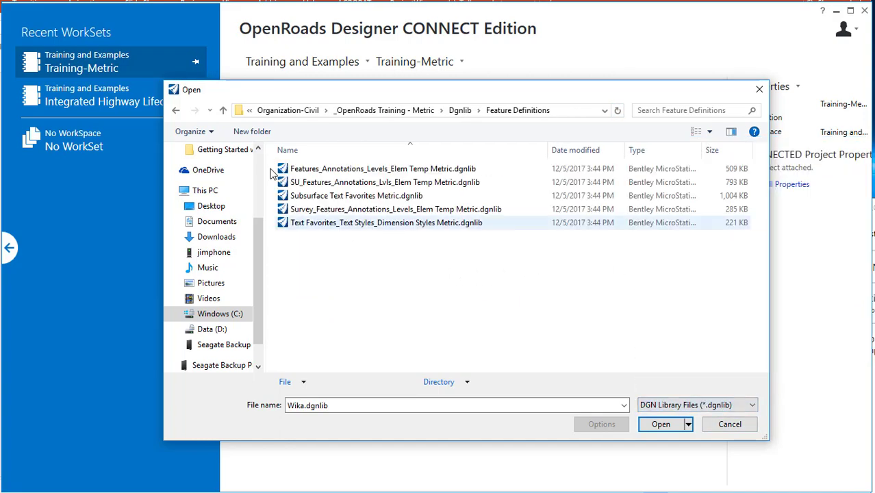
- Duplicate Features_Annotations_Levels_Elem Temp Metric.dgnlib by pasting a copy into the same folder
left_click(385, 170)
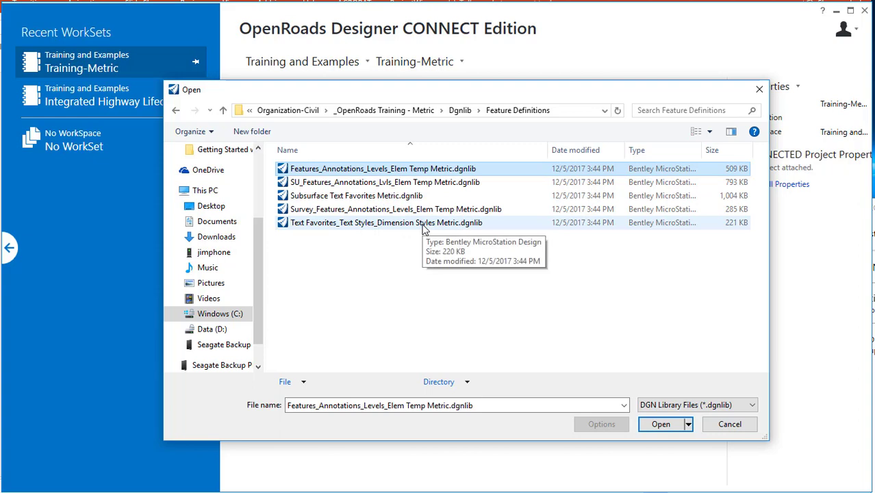
left_click(377, 262)
key("ctrl+v")
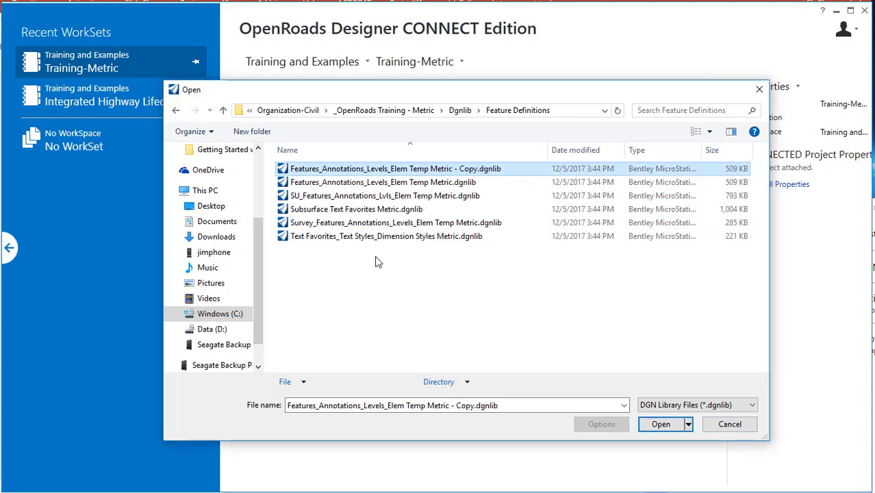
- Rename the copied library to WiKa+Features_Definition.dgnlib
right_click(455, 172)
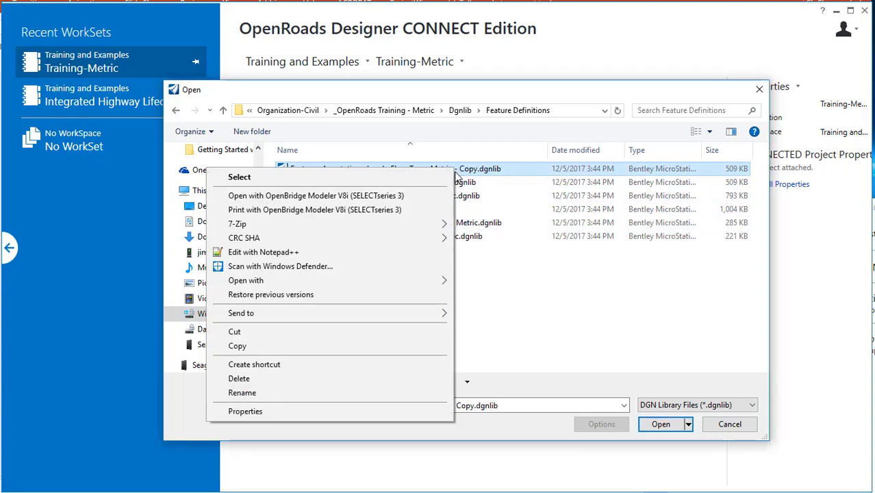
left_click(357, 392)
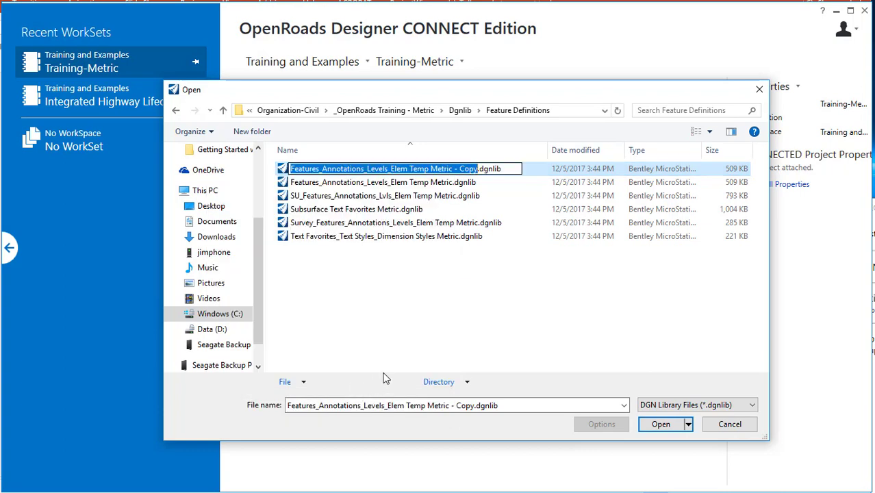
key("Home")
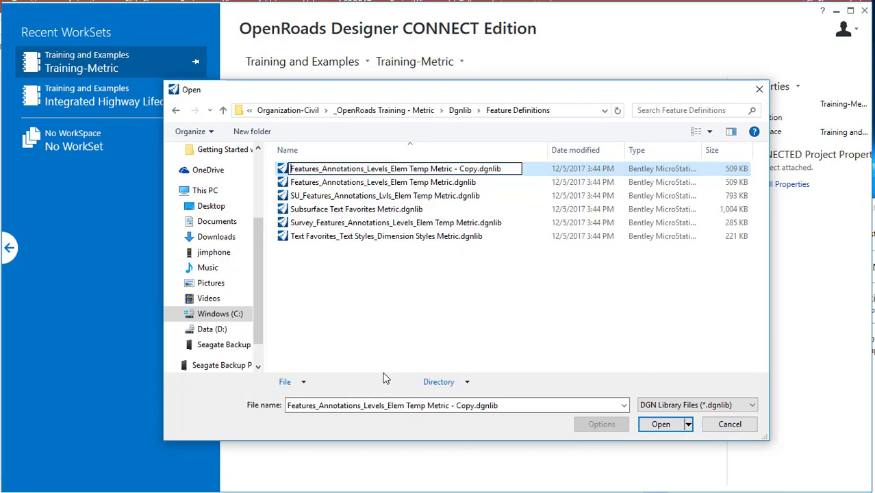
type("WiKa+")
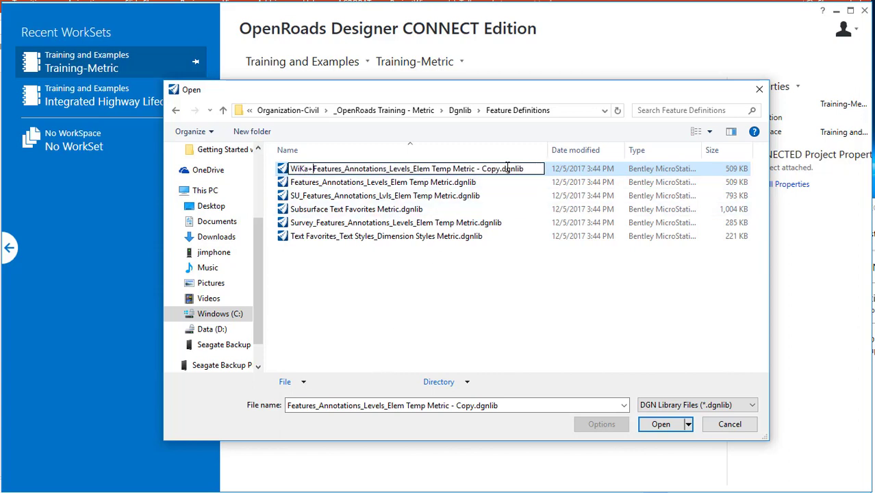
left_click_drag(502, 171, 345, 182)
type("Definition")
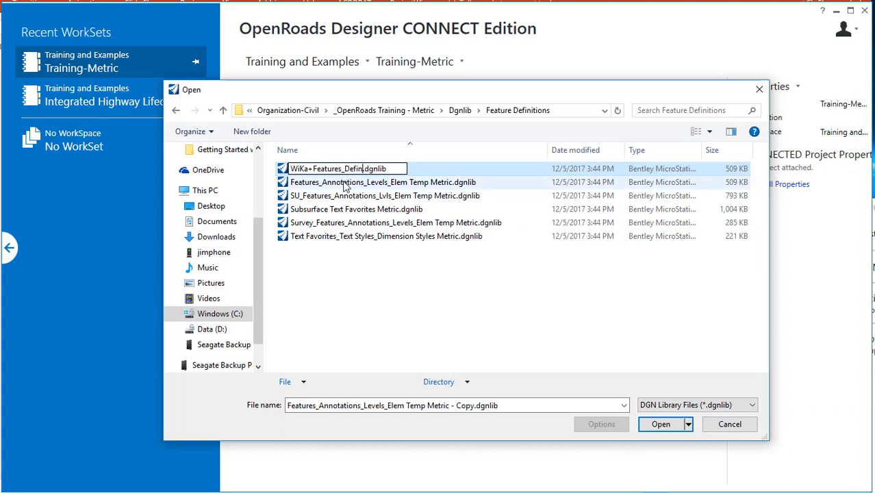
key("Return")
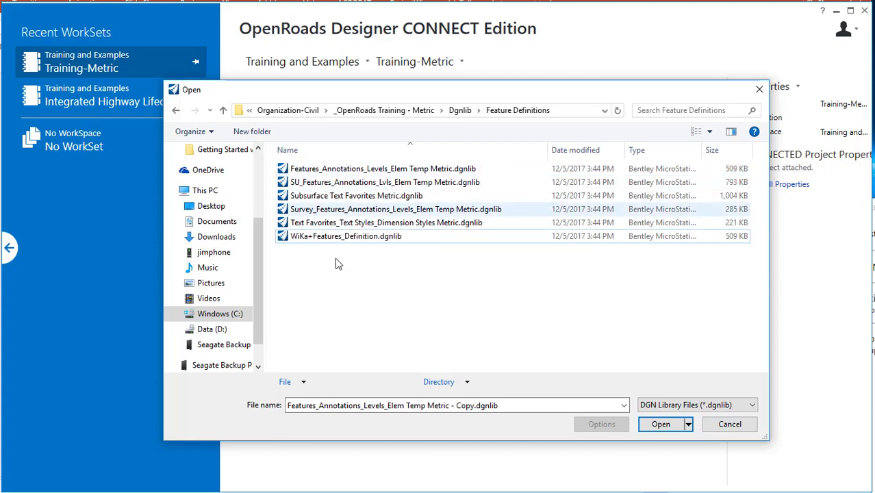
- Rename the library again to WiKa_Features_Definition.dgnlib, replacing the plus sign with an underscore
right_click(297, 239)
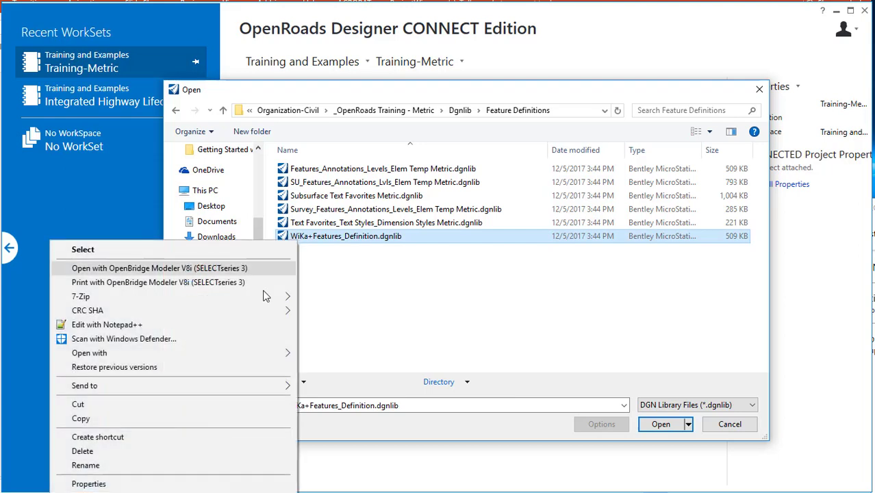
left_click(202, 465)
left_click(313, 236)
key("BackSpace")
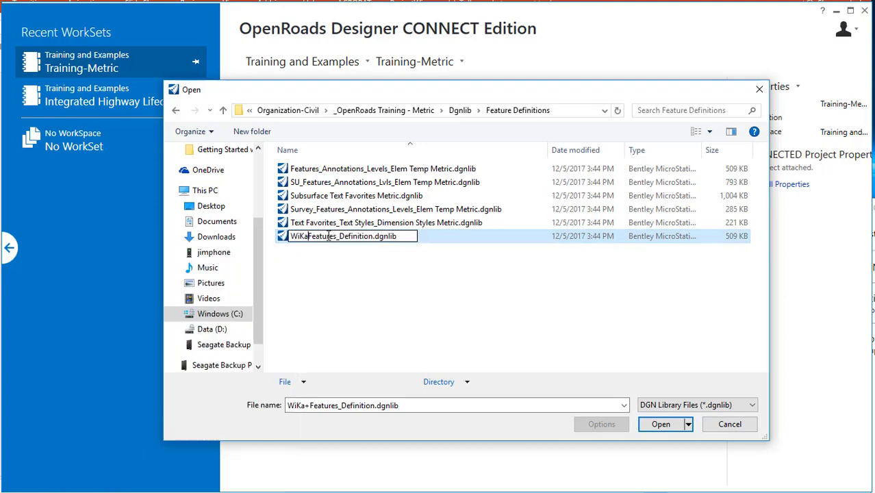
type("_")
key("Return")
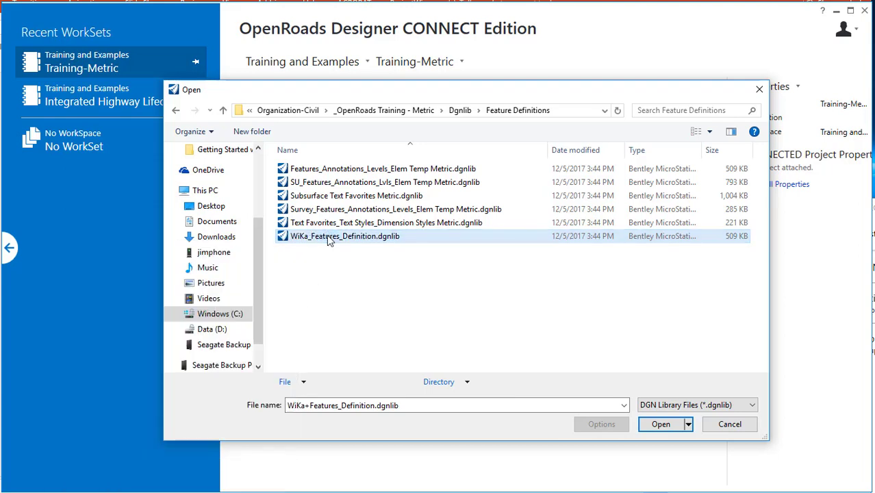
- Open WiKa_Features_Definition.dgnlib, choosing to open the file with No WorkSet
left_click(661, 423)
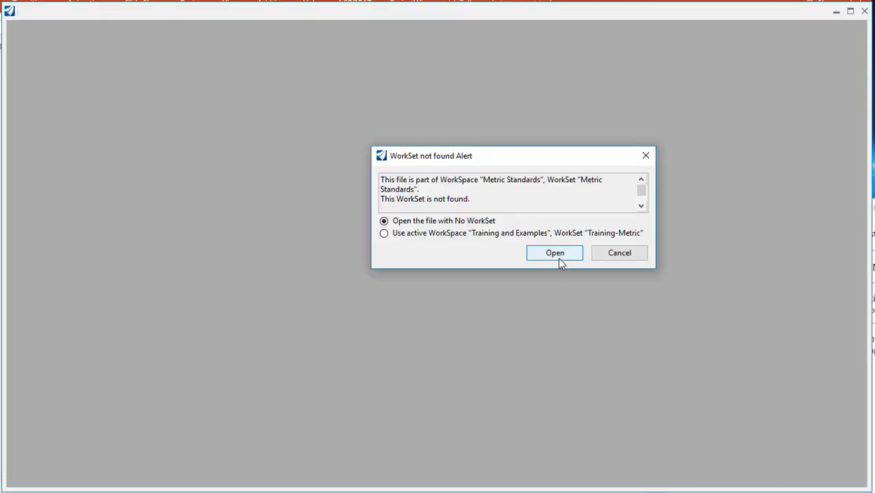
left_click(552, 257)
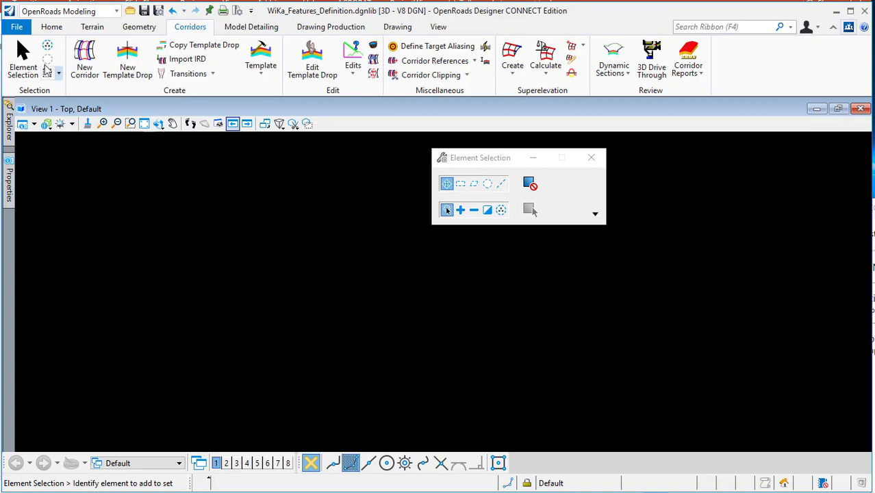
- Open the Explorer panel from the Home tab
left_click(117, 123)
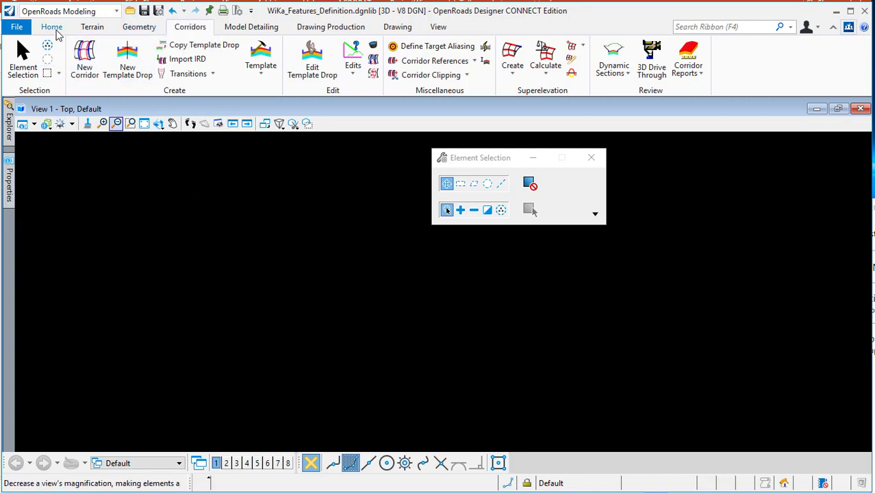
left_click(58, 30)
left_click(246, 58)
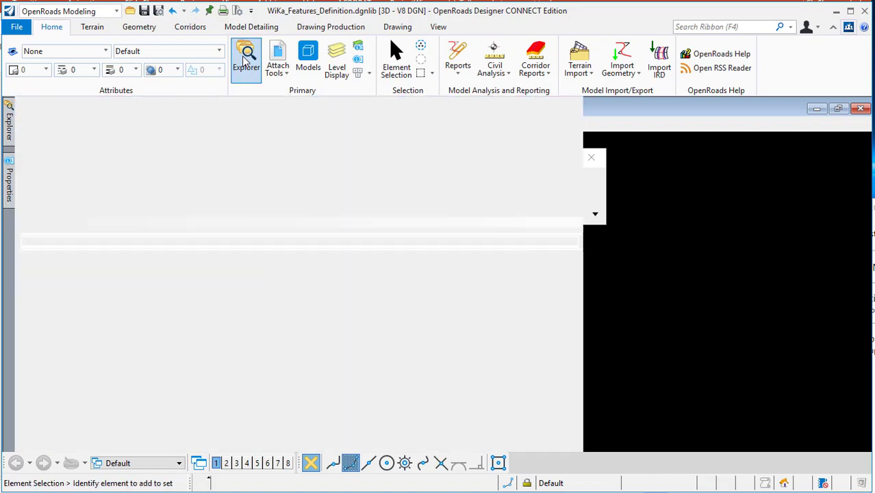
left_click(603, 103)
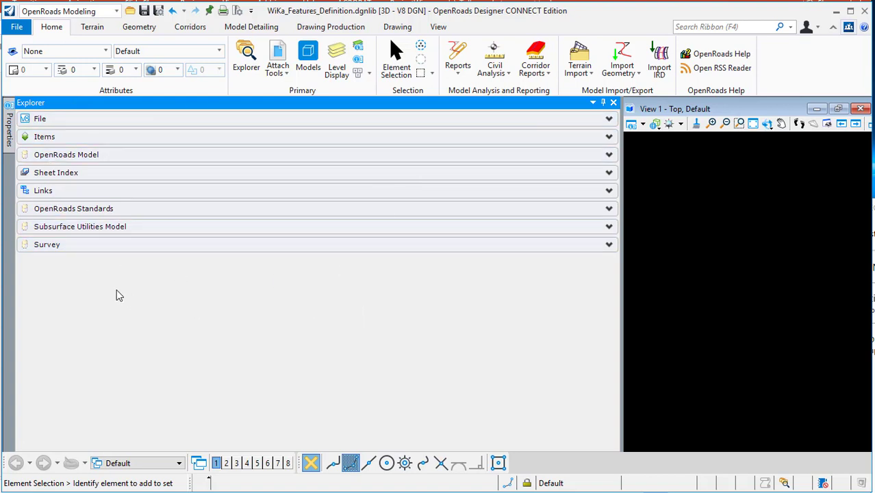
- Expand OpenRoads Standards down to the WiKa_Features_Definition.dgnlib (Default) library
left_click(72, 209)
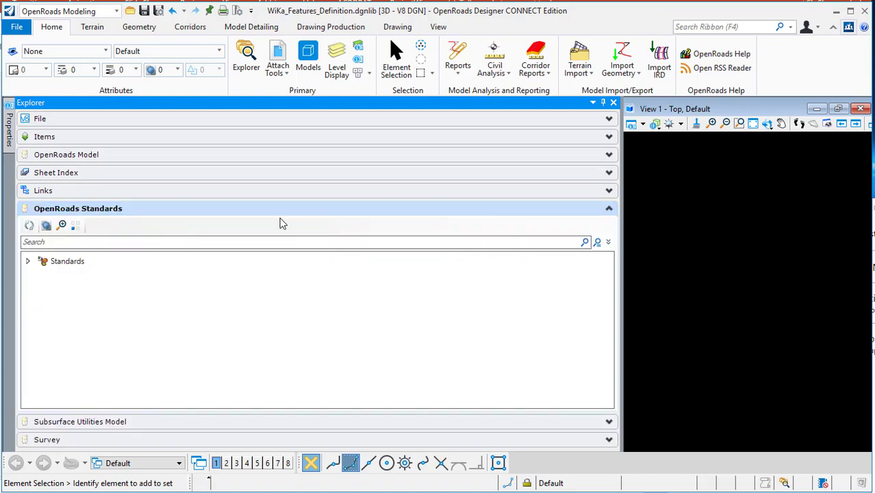
left_click(27, 266)
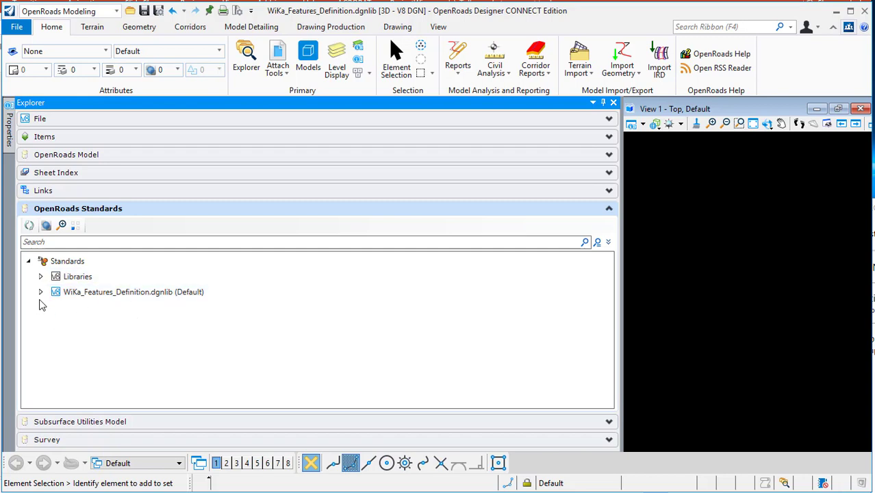
left_click(40, 292)
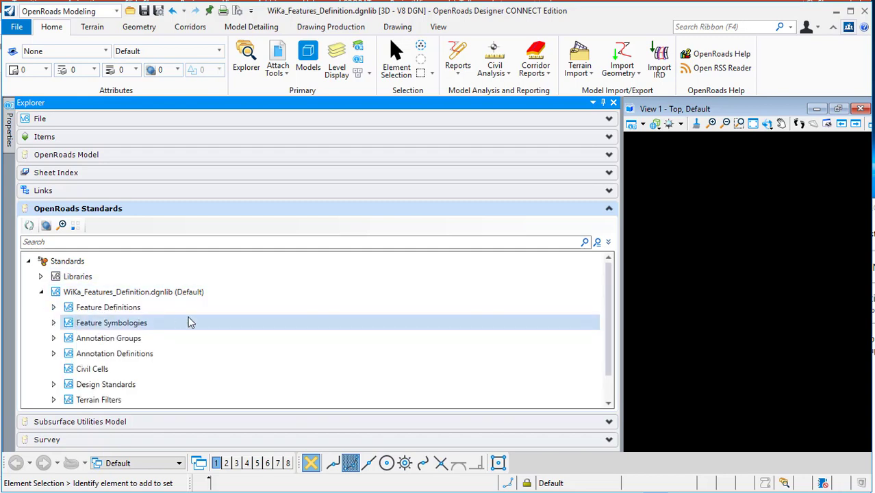
- Expand Feature Definitions and browse its feature types such as Terrain and Linear
scroll(191, 322, "down", 1)
scroll(191, 322, "up", 1)
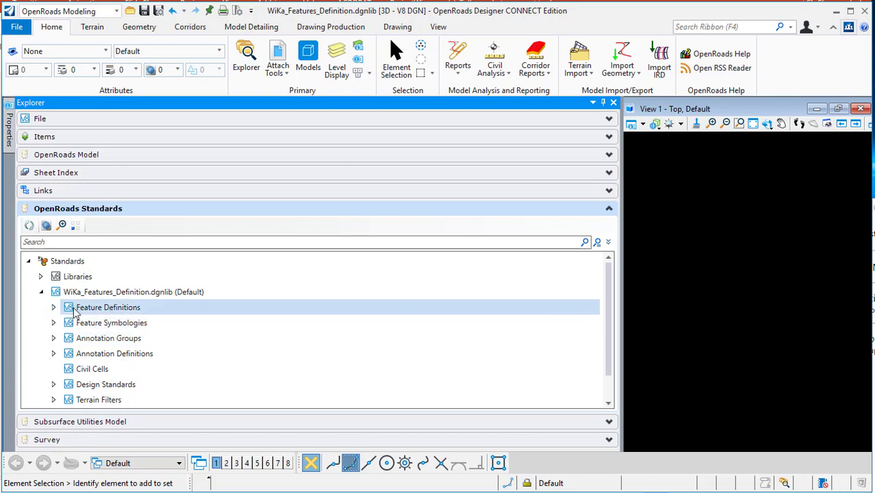
left_click(54, 307)
scroll(156, 315, "down", 3)
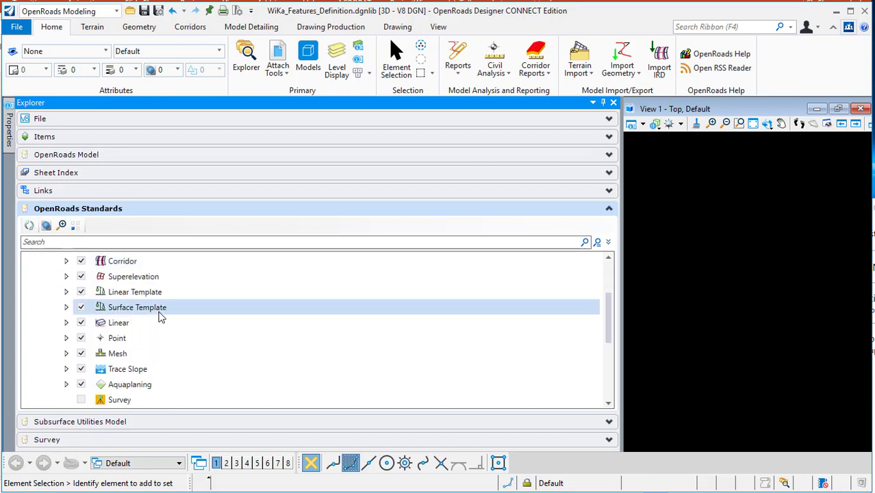
scroll(185, 328, "up", 3)
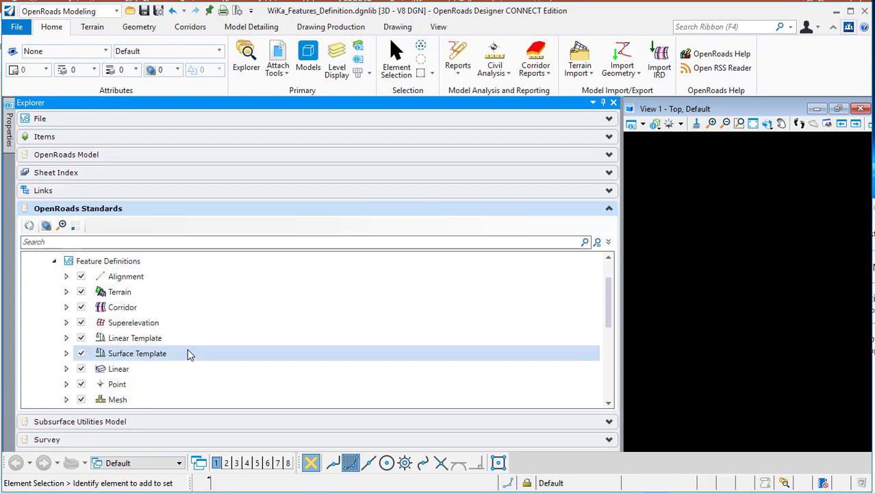
left_click(66, 276)
left_click(66, 276)
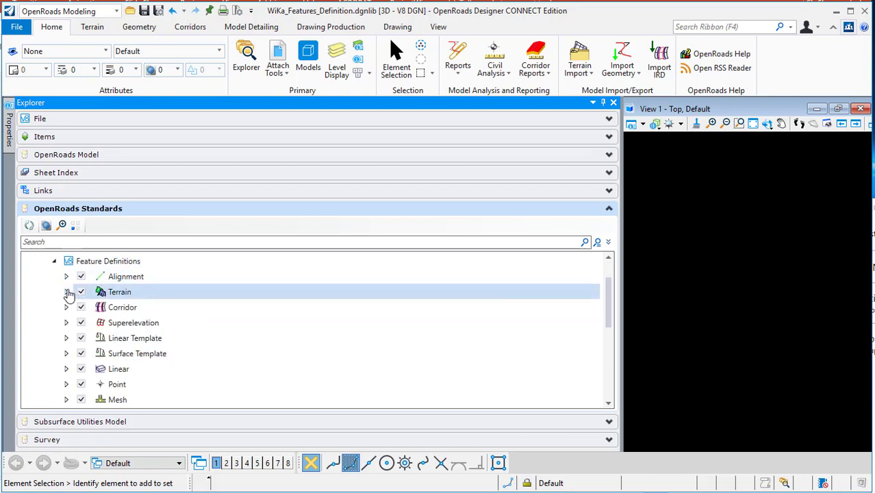
scroll(142, 302, "down", 3)
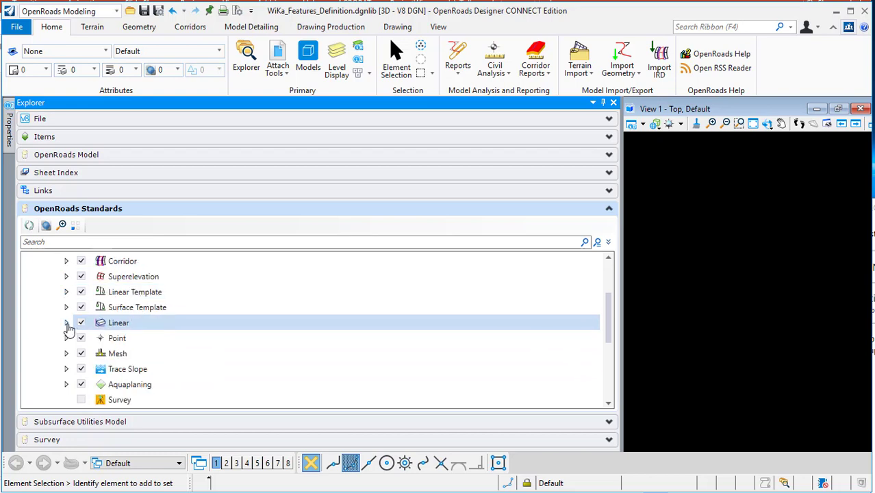
left_click(66, 323)
left_click(66, 323)
scroll(68, 326, "down", 3)
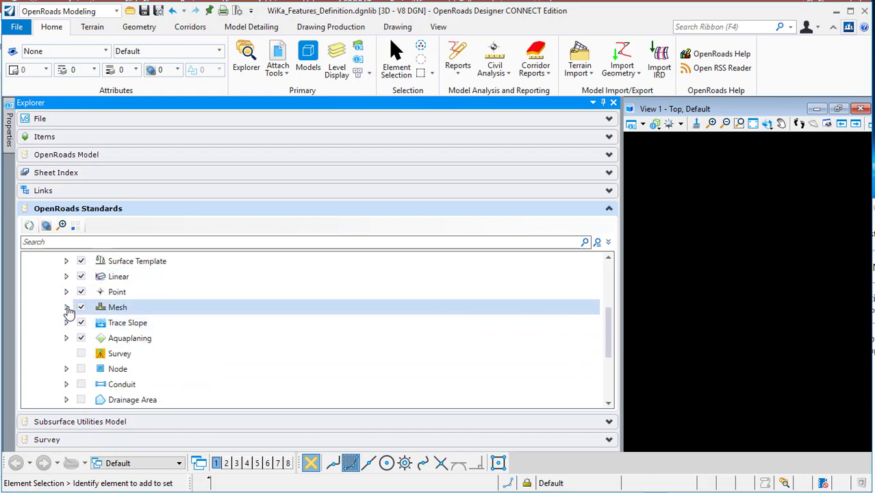
- Expand the Mesh feature type and its Concrete folder to inspect the concrete feature definitions
left_click(67, 307)
scroll(74, 312, "down", 3)
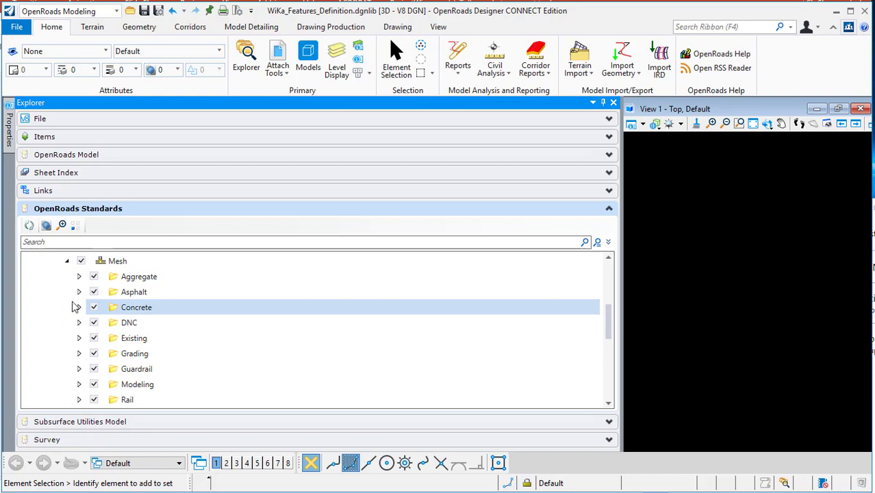
left_click(66, 261)
scroll(141, 307, "down", 3)
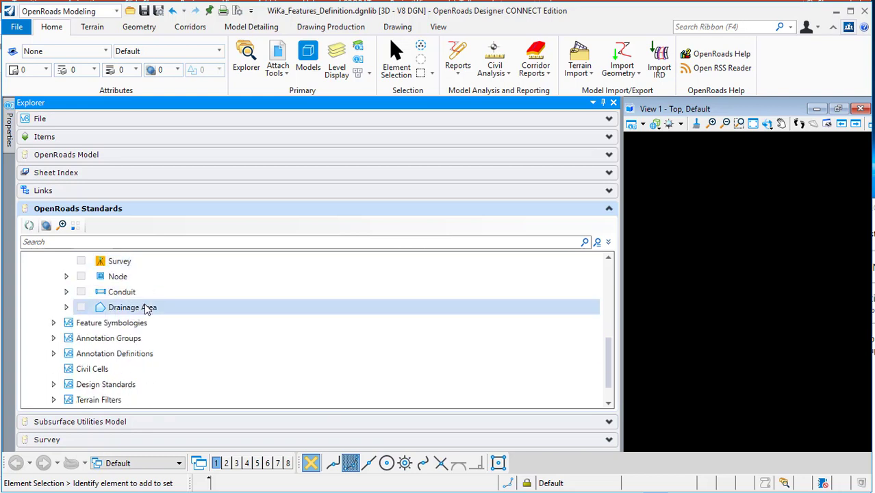
scroll(184, 309, "up", 3)
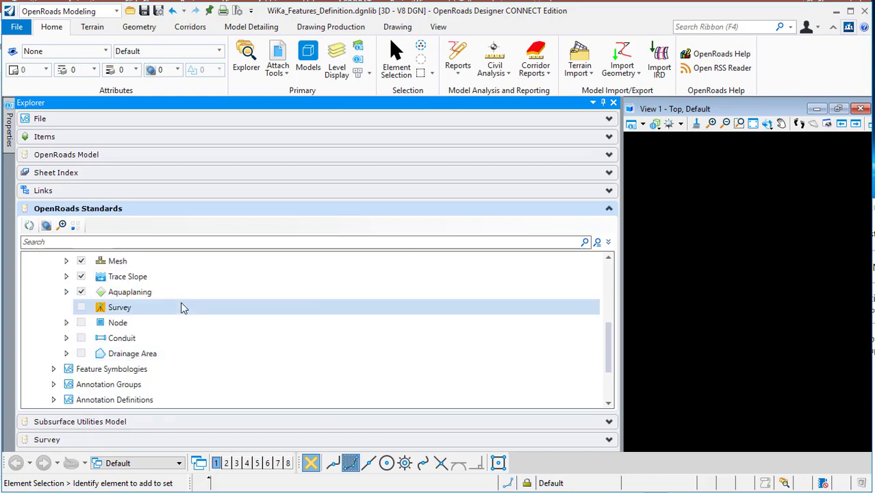
scroll(183, 309, "up", 3)
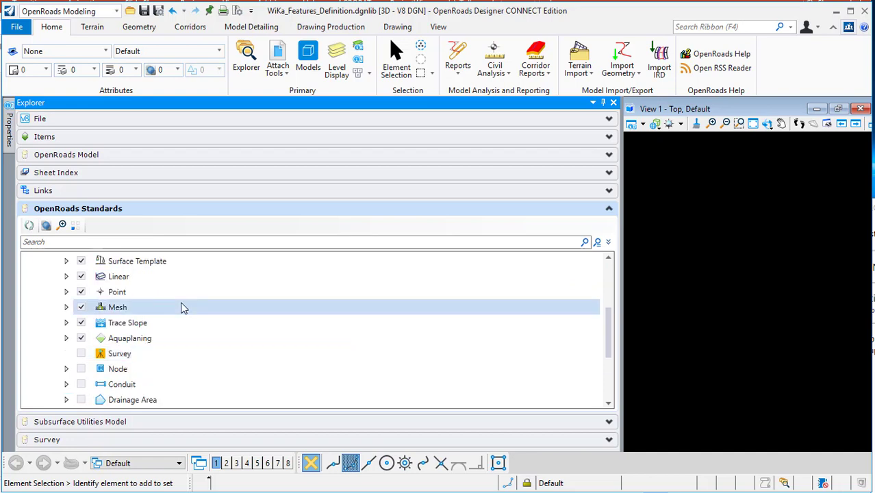
left_click(66, 309)
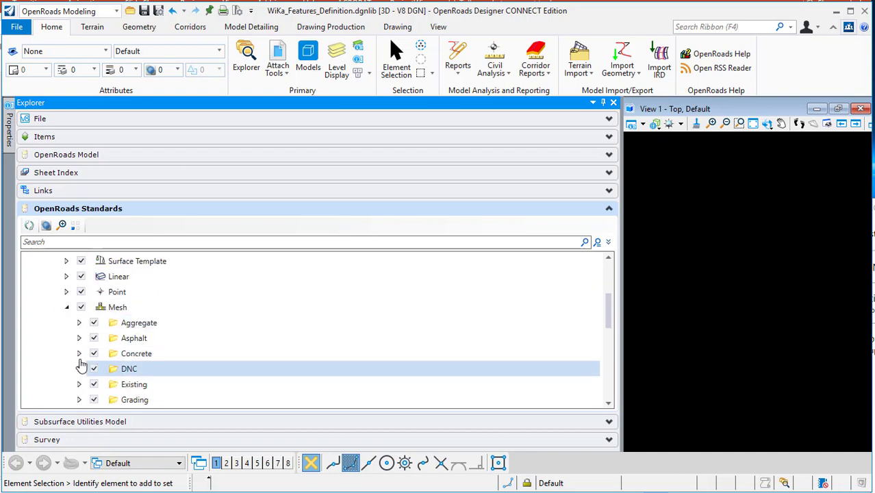
left_click(80, 355)
scroll(206, 355, "down", 1)
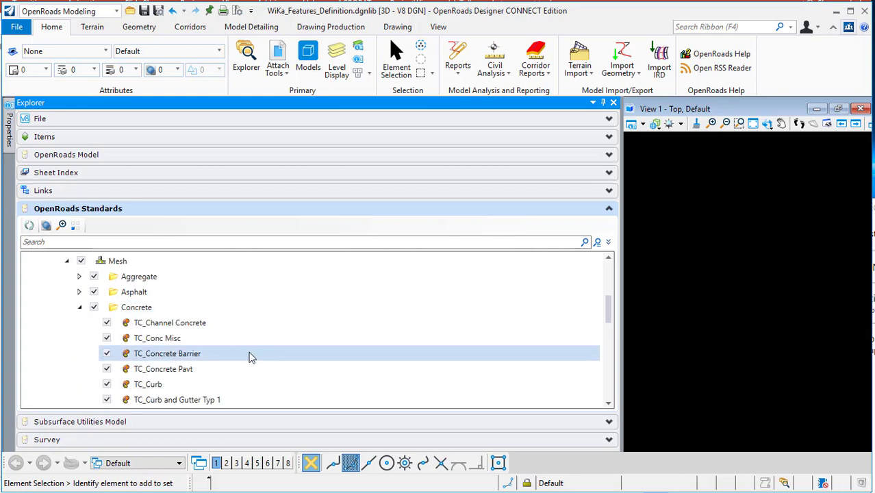
- Rename the TC_Concrete Barrier feature definition to Concrete Barrier
left_click(172, 357)
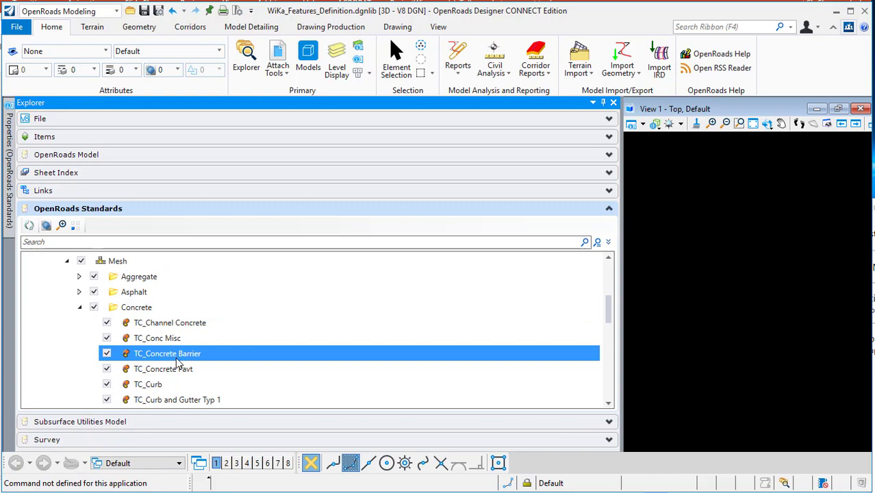
right_click(176, 359)
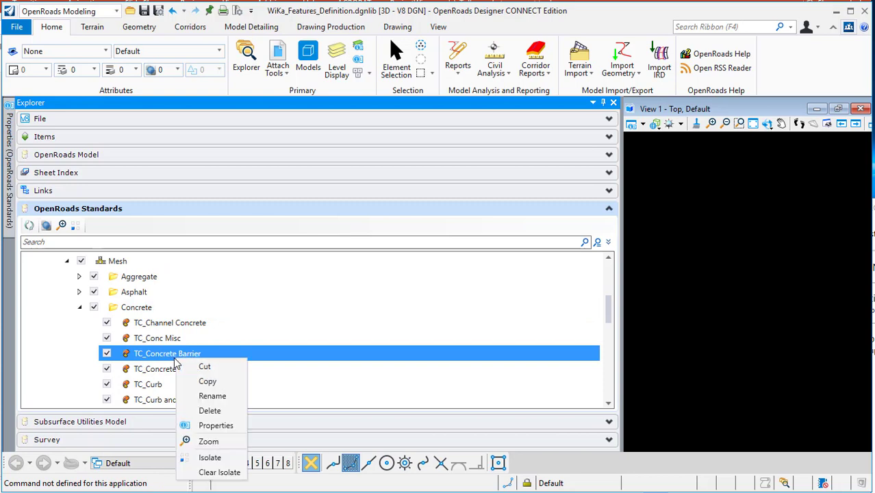
left_click(205, 394)
scroll(171, 356, "down", 2)
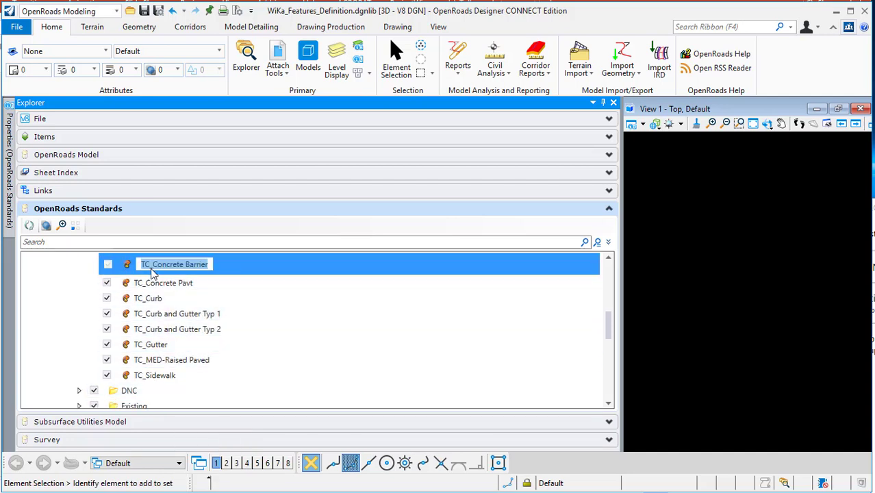
left_click(153, 265)
key("BackSpace")
key("BackSpace")
key("BackSpace")
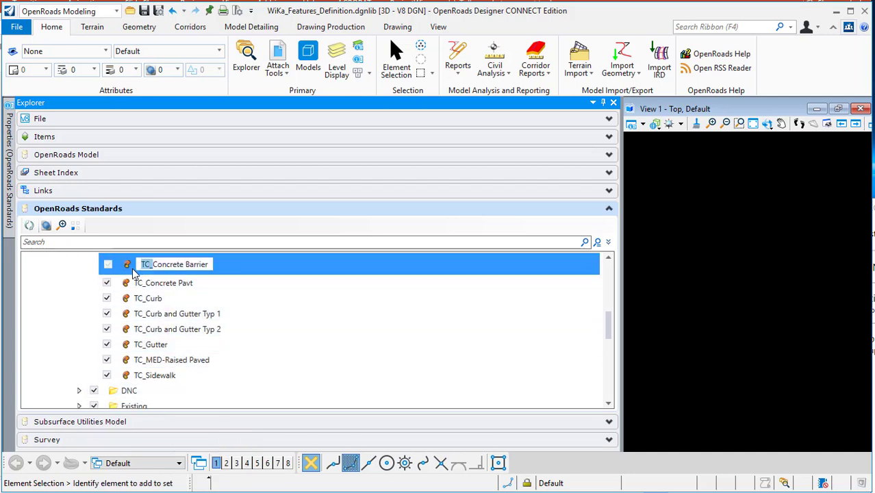
key("Return")
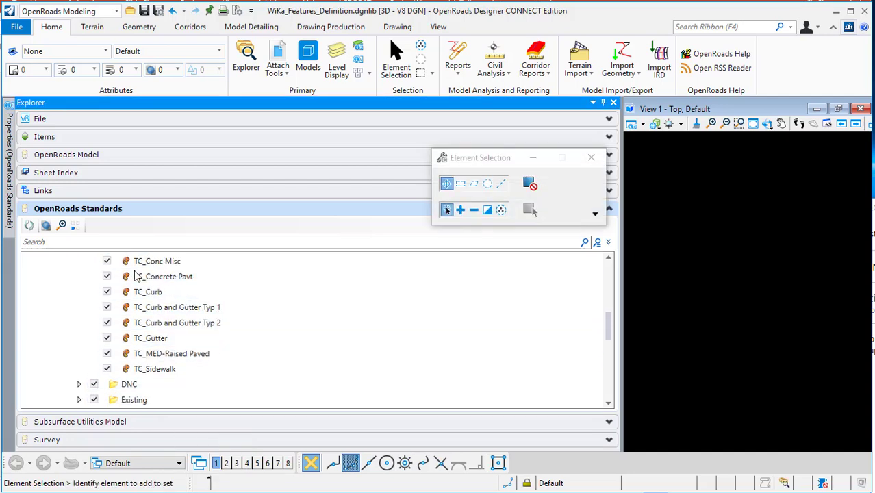
- Open the Concrete Barrier feature definition's properties and set its Name Seed to Concrete Barrier
scroll(179, 328, "up", 1)
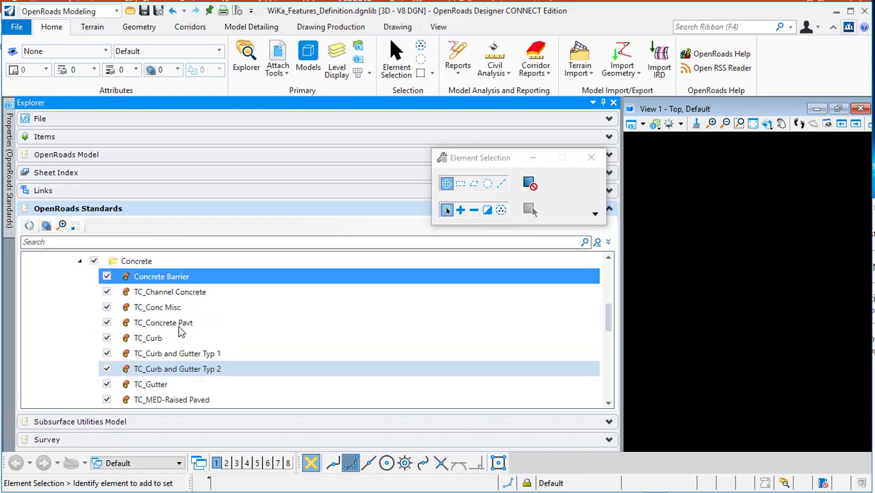
right_click(183, 280)
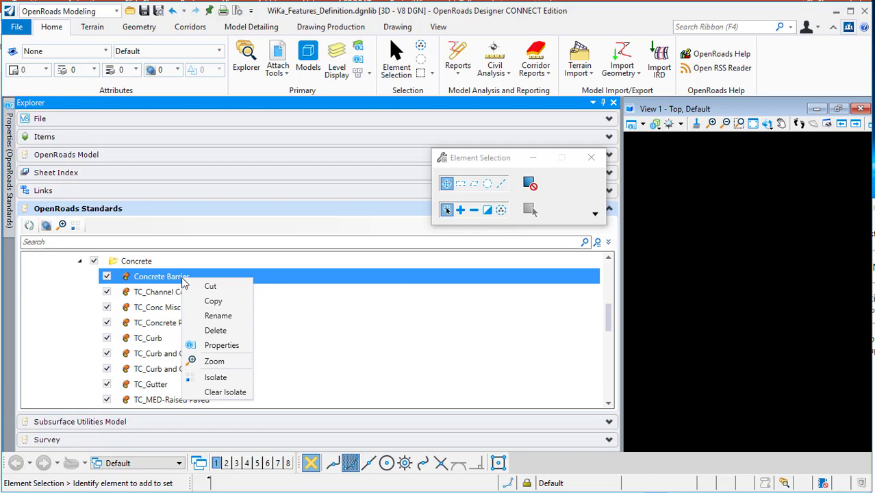
left_click(228, 342)
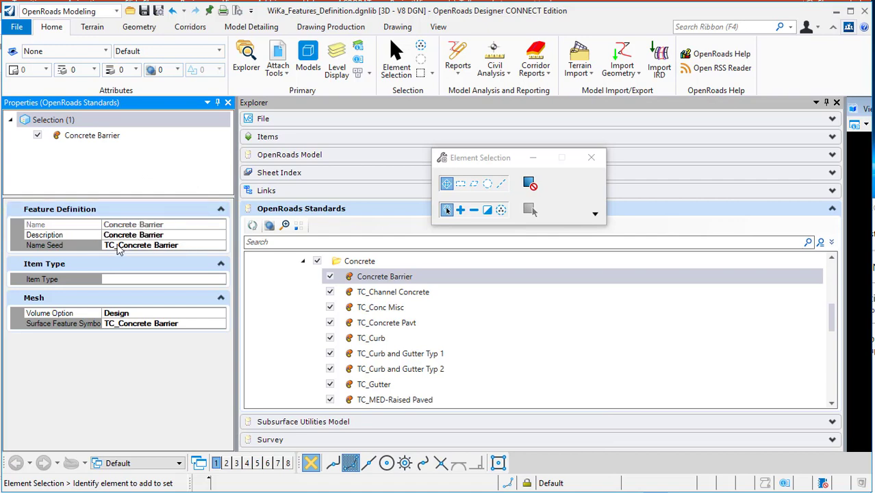
left_click(121, 246)
key("shift+Home")
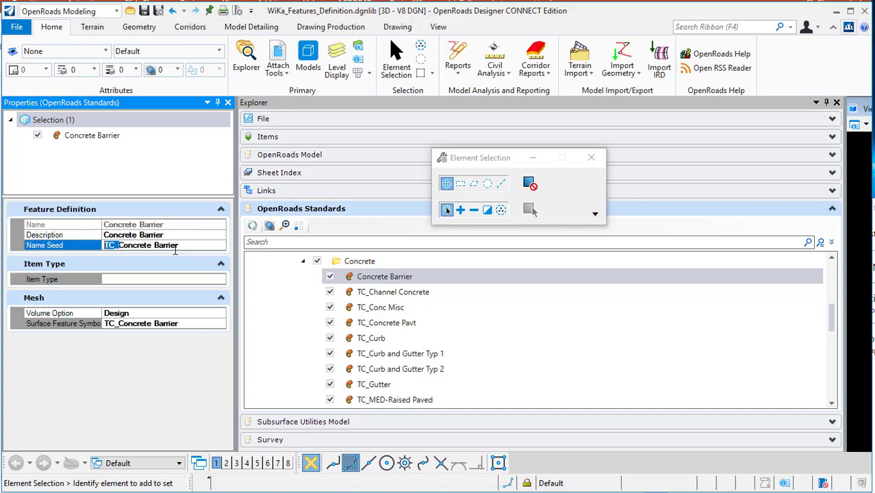
key("BackSpace")
left_click(191, 234)
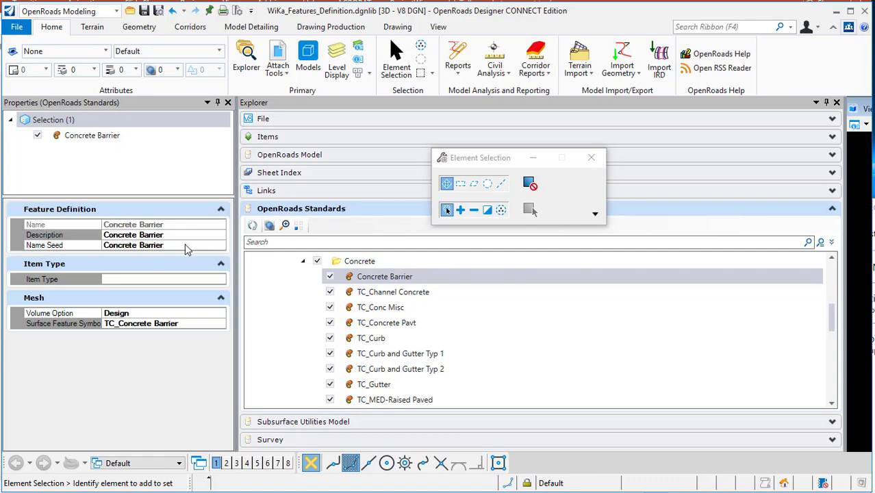
left_click(162, 314)
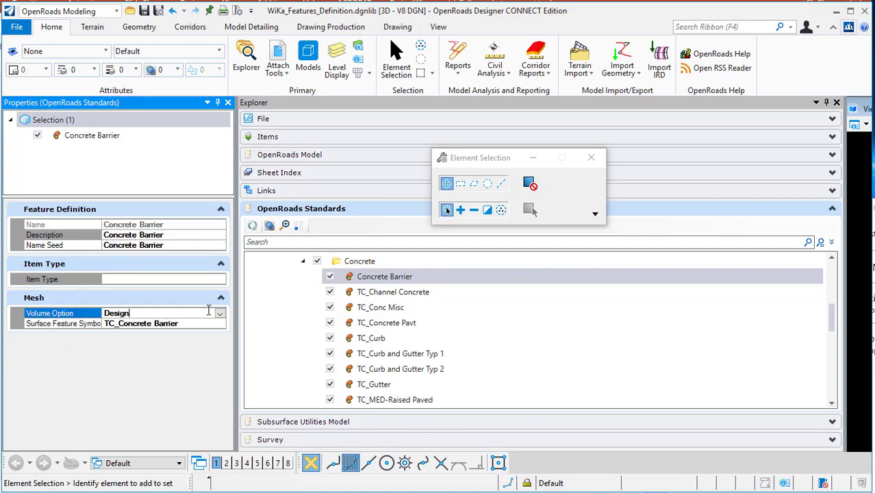
left_click(220, 313)
left_click(221, 314)
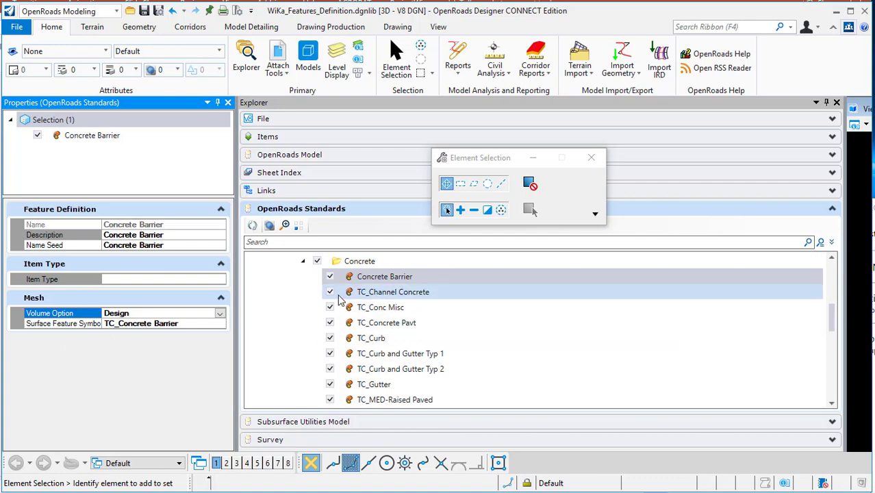
- Expand Feature Symbologies down to the Surface > Modeling > Concrete folder
scroll(373, 308, "up", 5)
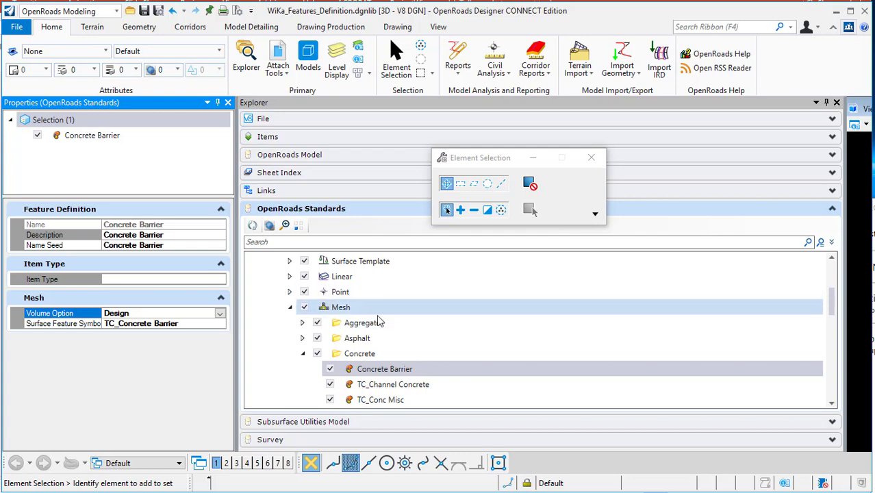
left_click(277, 307)
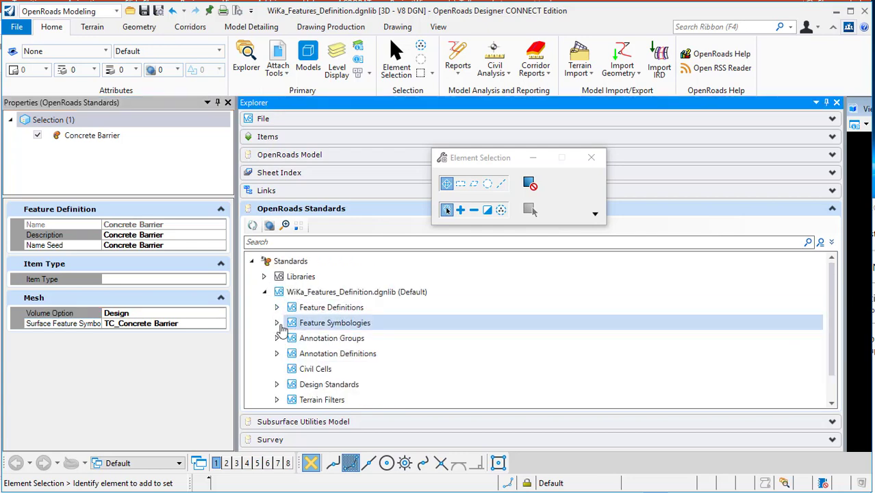
left_click(276, 323)
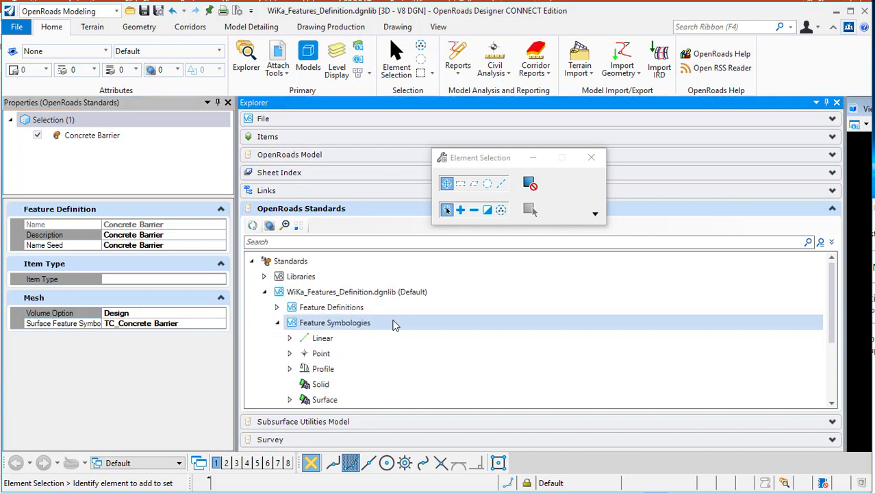
scroll(291, 323, "down", 2)
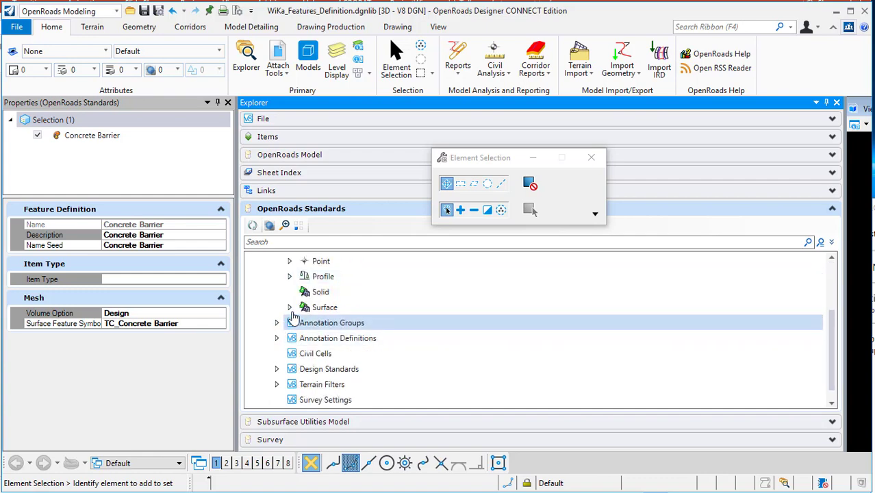
left_click(290, 310)
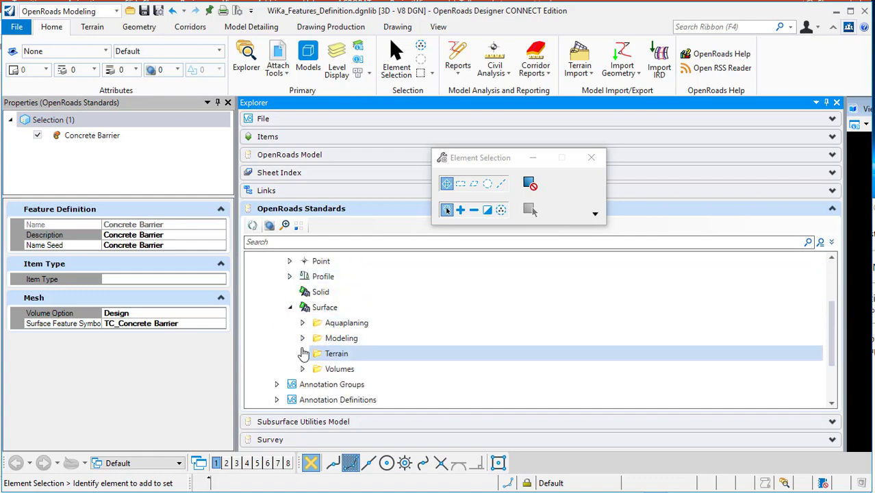
left_click(302, 338)
scroll(305, 346, "down", 1)
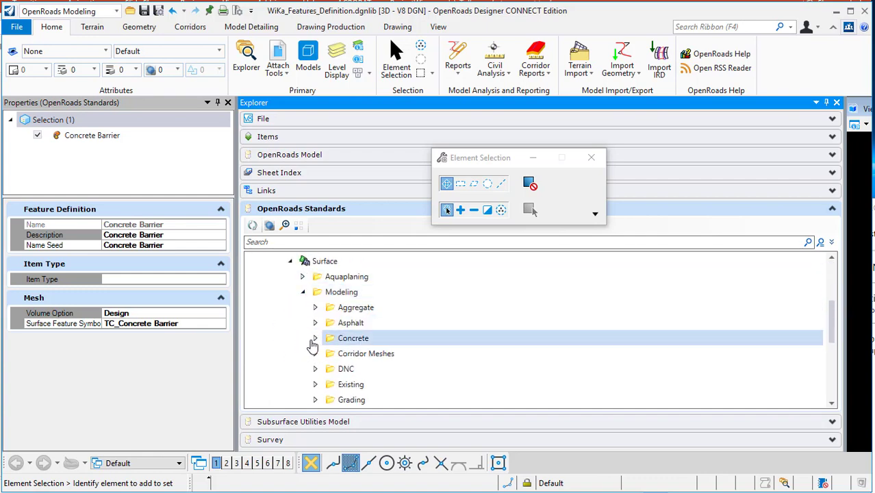
left_click(314, 340)
scroll(315, 346, "down", 1)
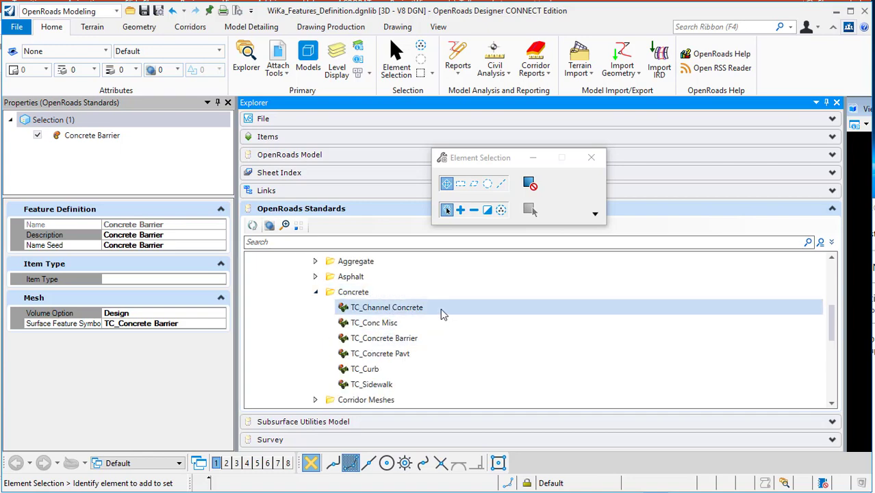
- Rename the TC_Concrete Barrier feature symbology to Concrete Barrier
left_click(397, 340)
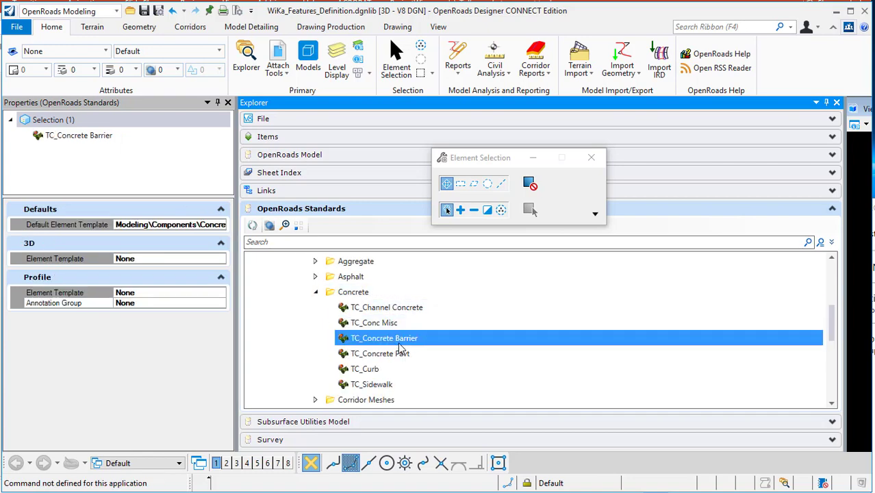
right_click(401, 345)
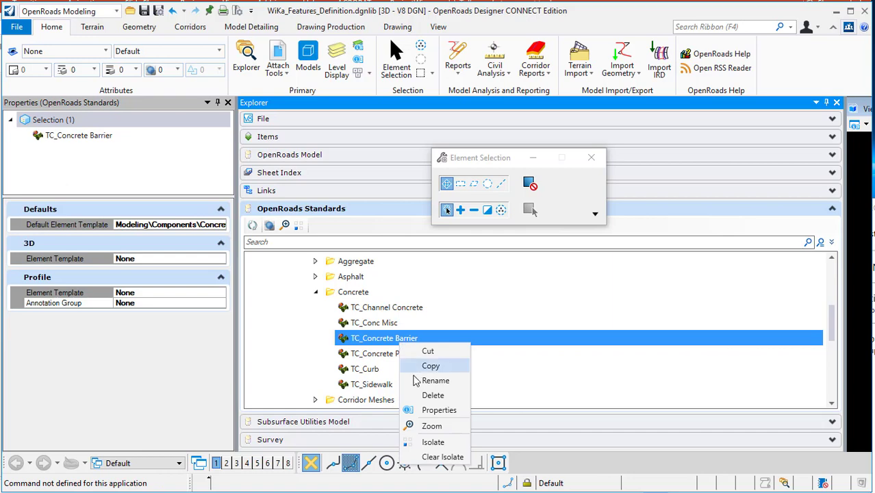
left_click(431, 378)
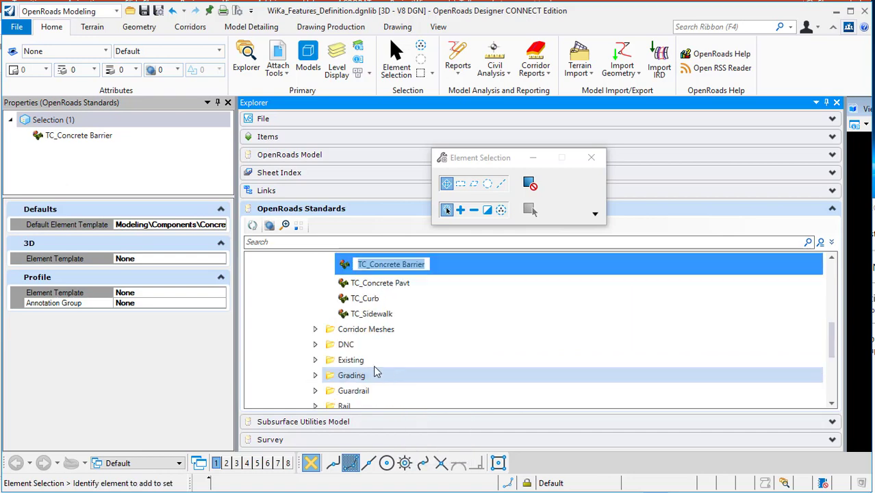
left_click(373, 269)
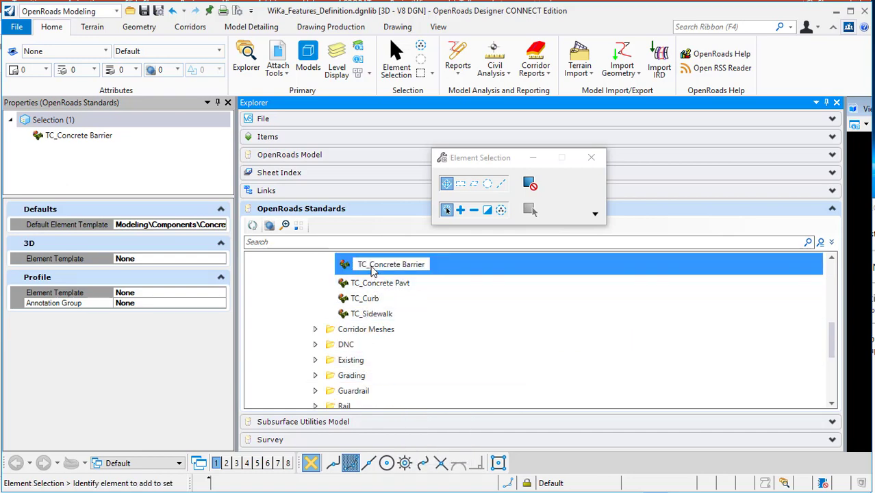
left_click(387, 282)
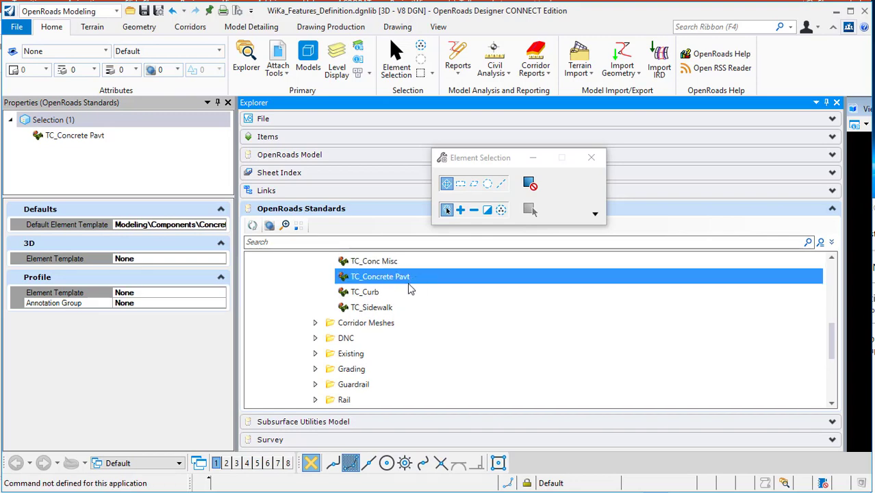
scroll(409, 289, "up", 1)
left_click(349, 279)
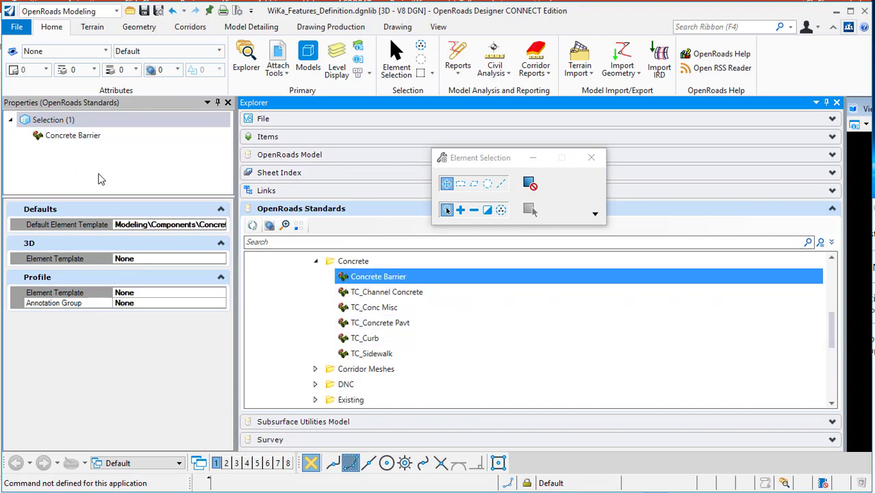
- Open the Element Templates manager for the Concrete Barrier symbology's default element template
left_click(180, 224)
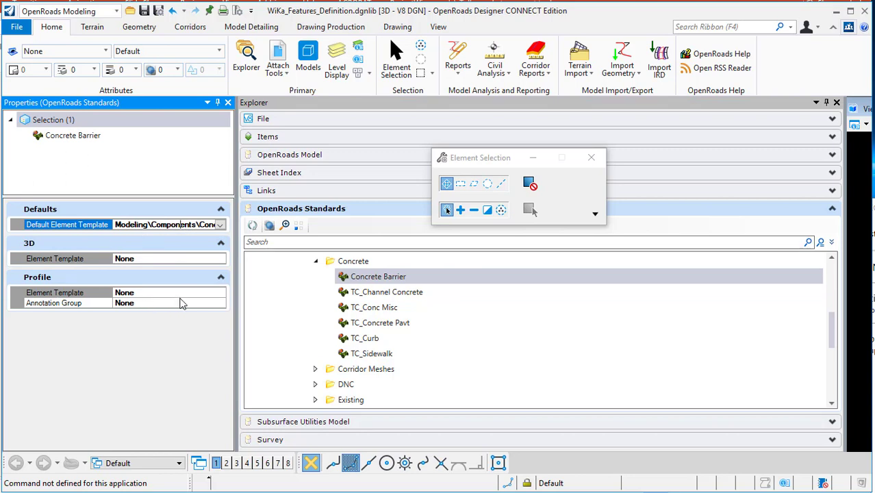
scroll(356, 314, "up", 1)
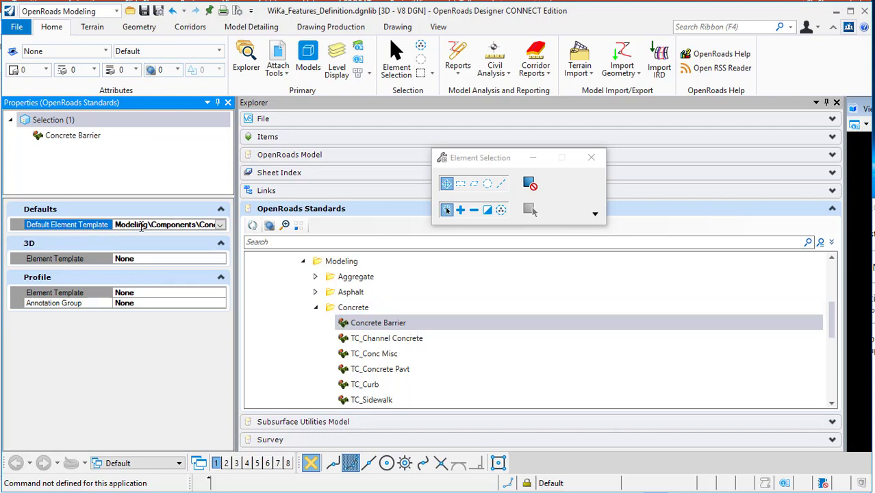
left_click(106, 54)
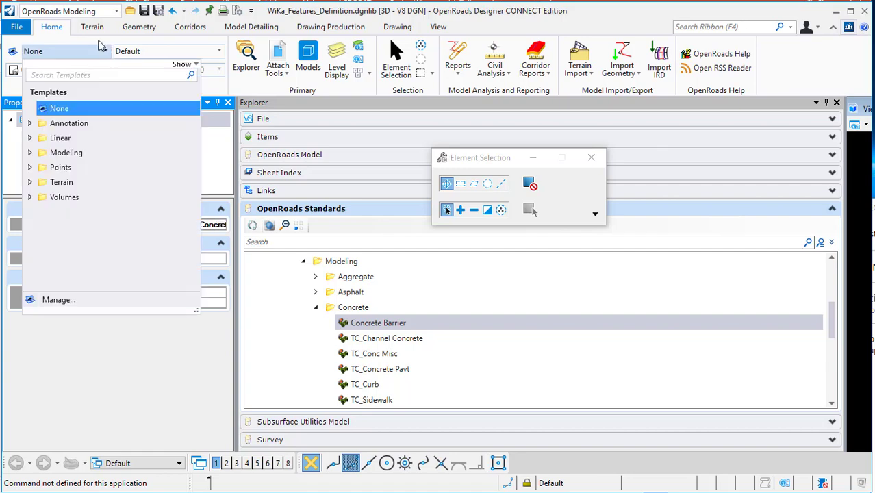
left_click(68, 300)
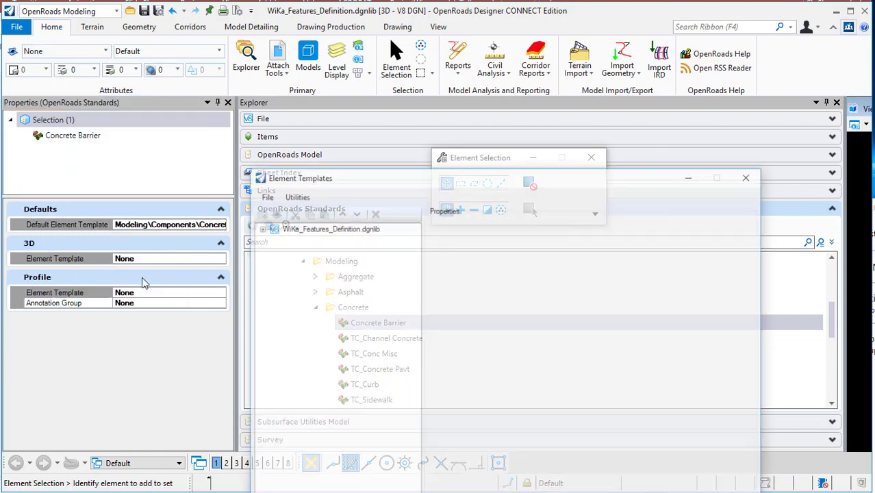
mouse_move(324, 177)
left_mouse_down()
mouse_move(219, 82)
mouse_move(345, 78)
left_mouse_up()
left_click(260, 121)
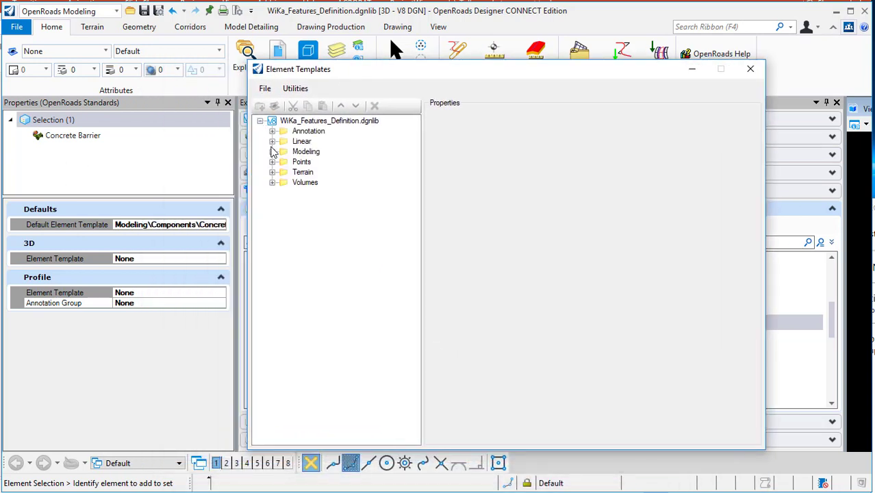
- Expand Modeling > Components > Concrete and select the TC_Concrete Barrier element template
left_click(272, 151)
left_click(284, 171)
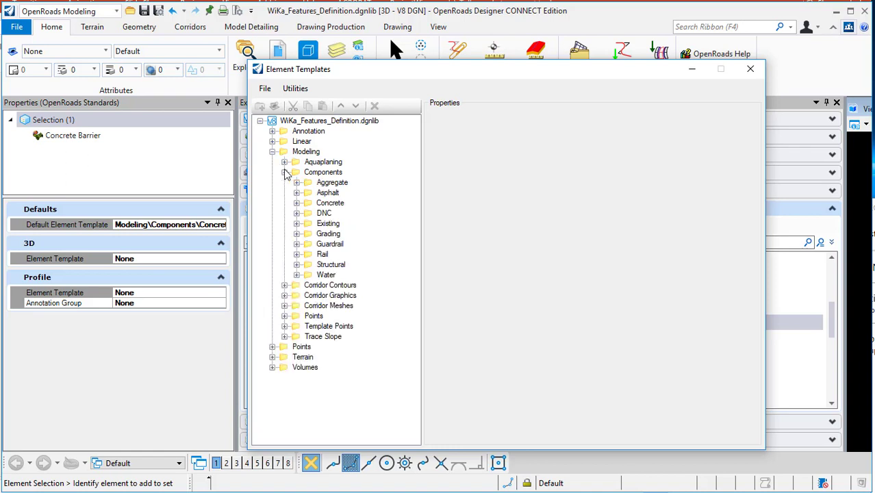
left_click(296, 203)
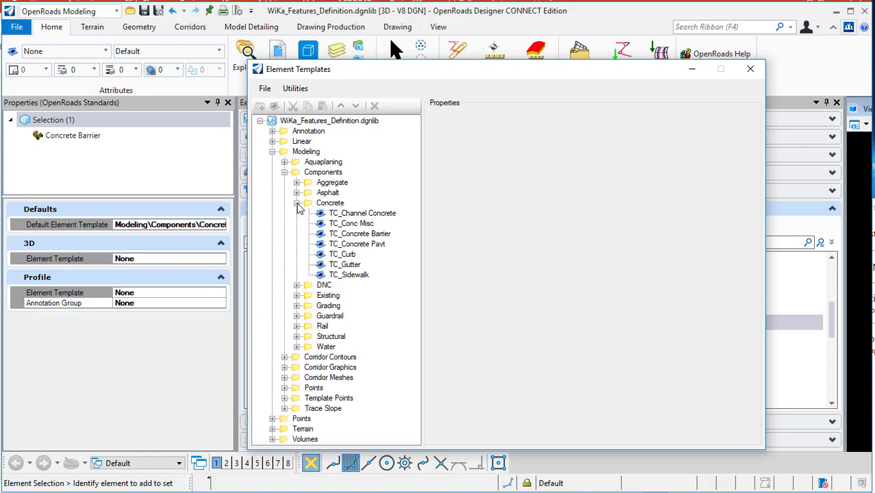
left_click(364, 236)
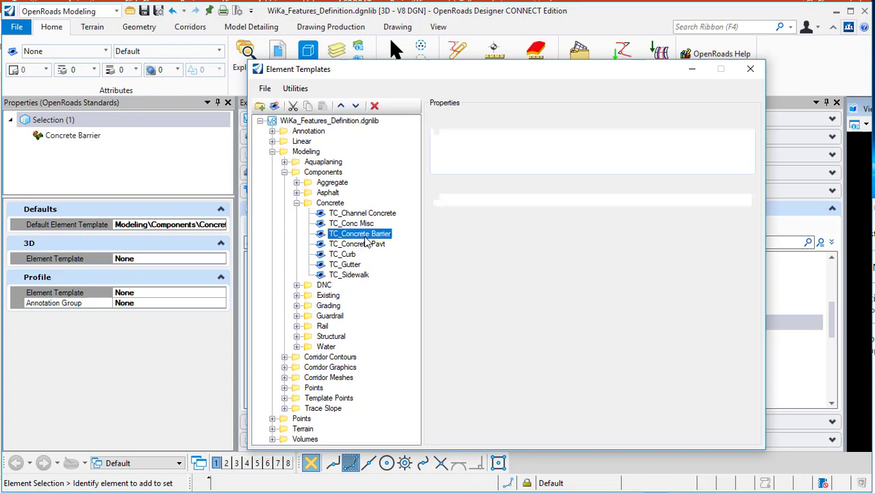
- Rename the TC_Concrete Barrier element template to Concrete Barrier by removing the TC_ prefix
right_click(369, 236)
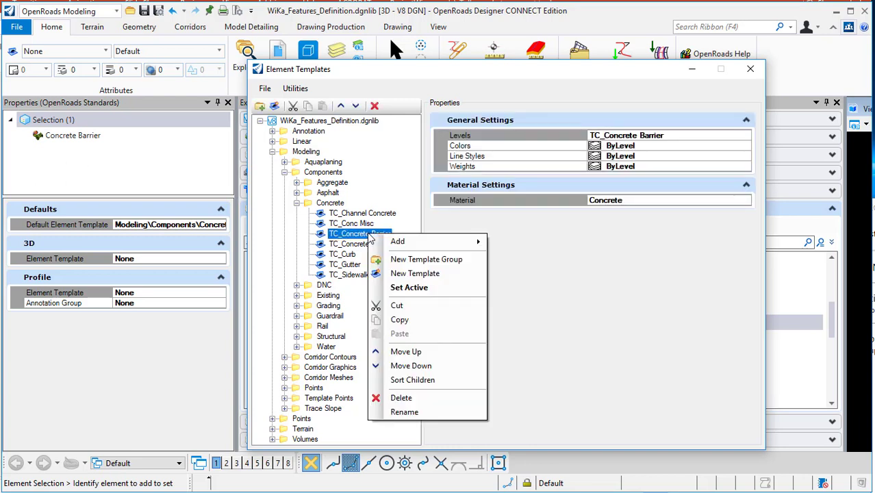
left_click(405, 412)
left_click_drag(345, 234, 311, 234)
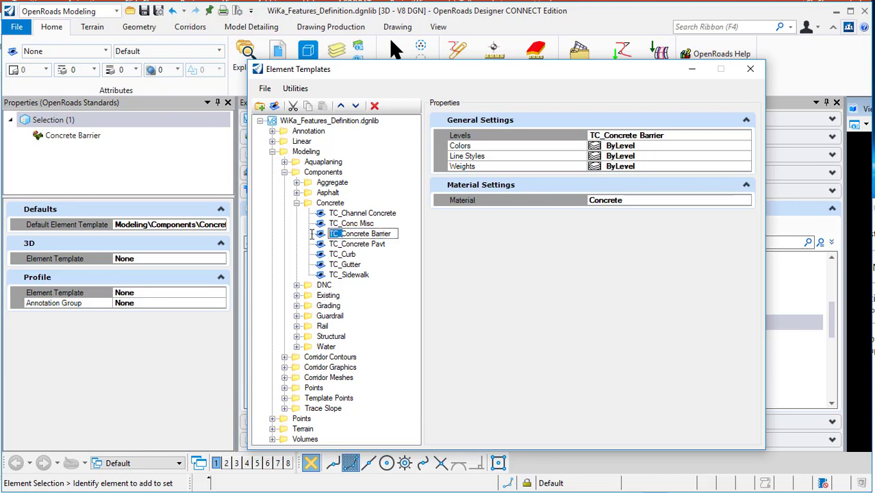
key("Delete")
key("Return")
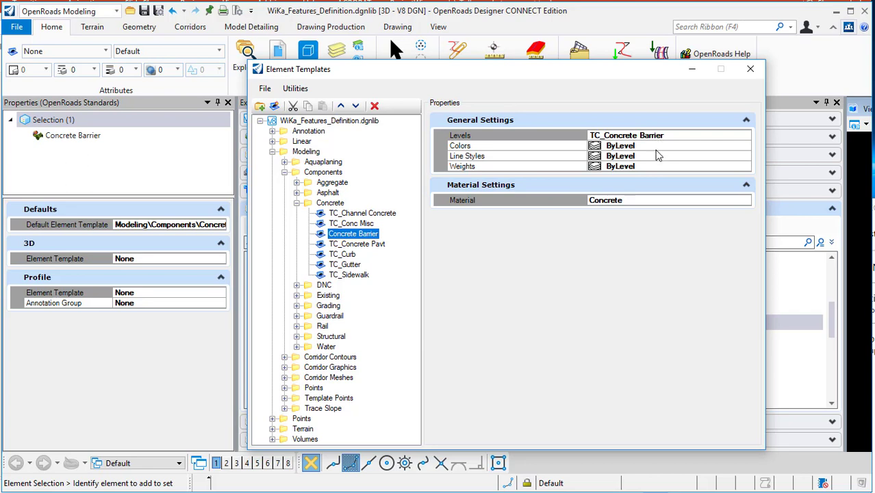
left_click(699, 199)
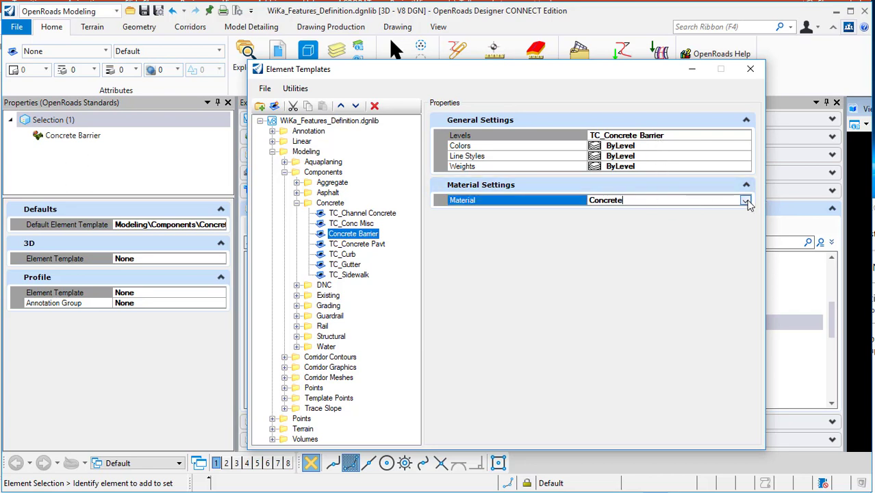
left_click(744, 201)
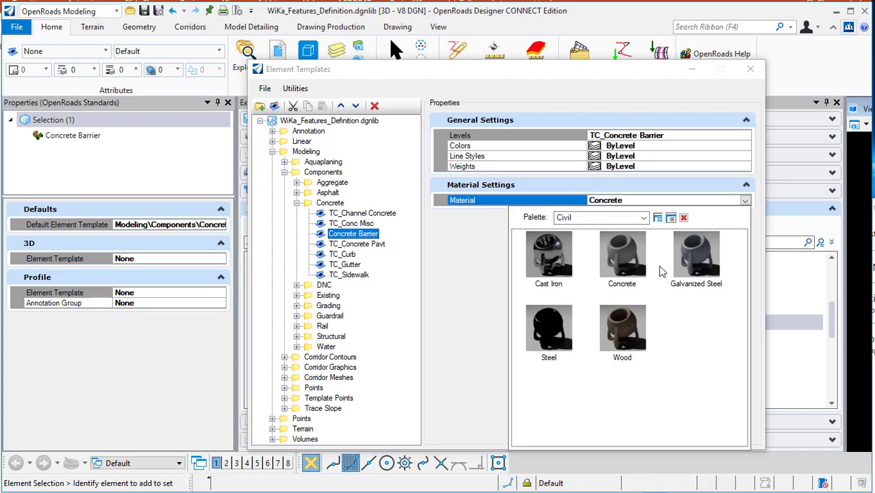
left_click(490, 277)
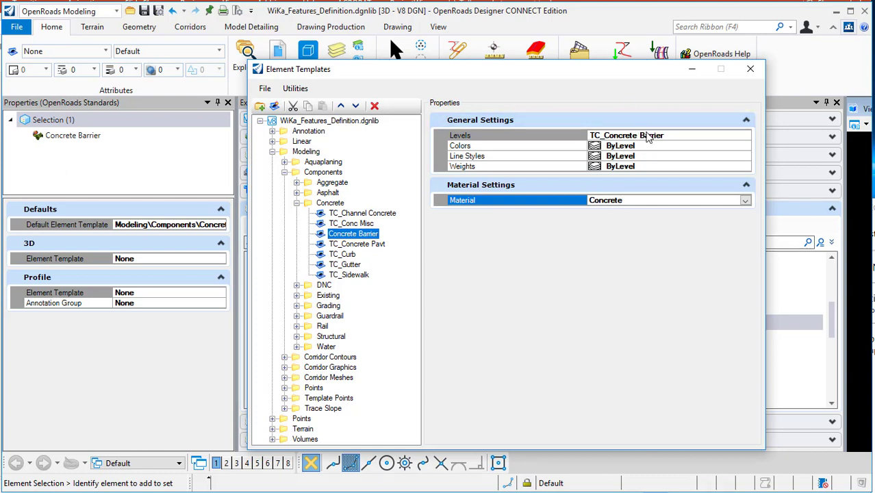
- Open the Level Manager from the level list and create a new level named Concrete Barrier
left_click(221, 54)
left_click(221, 53)
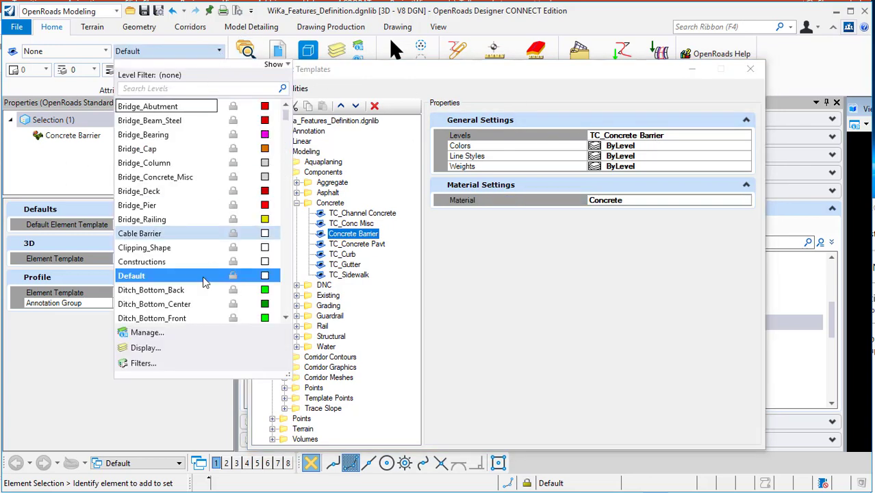
left_click(152, 332)
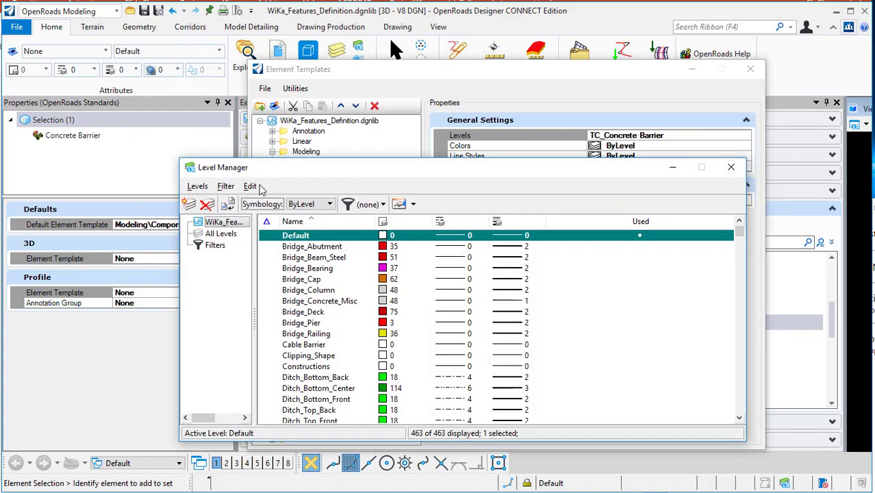
left_click(198, 186)
left_click(203, 203)
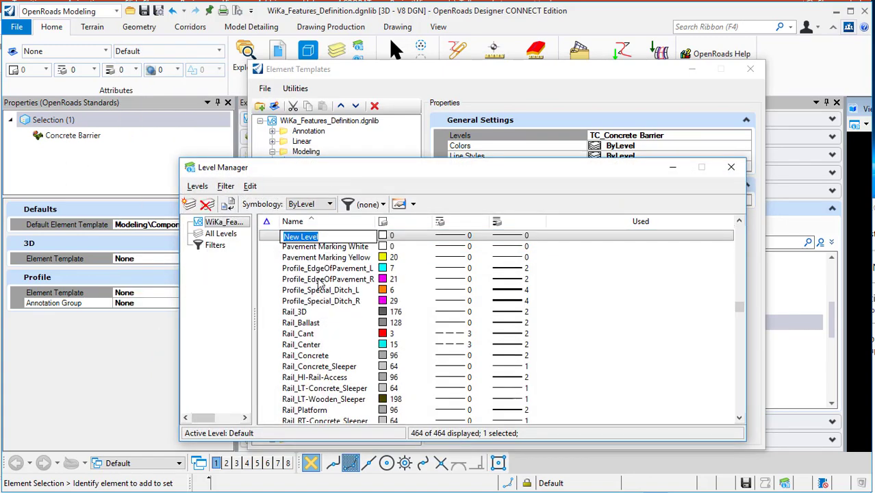
type("Concrete Barr")
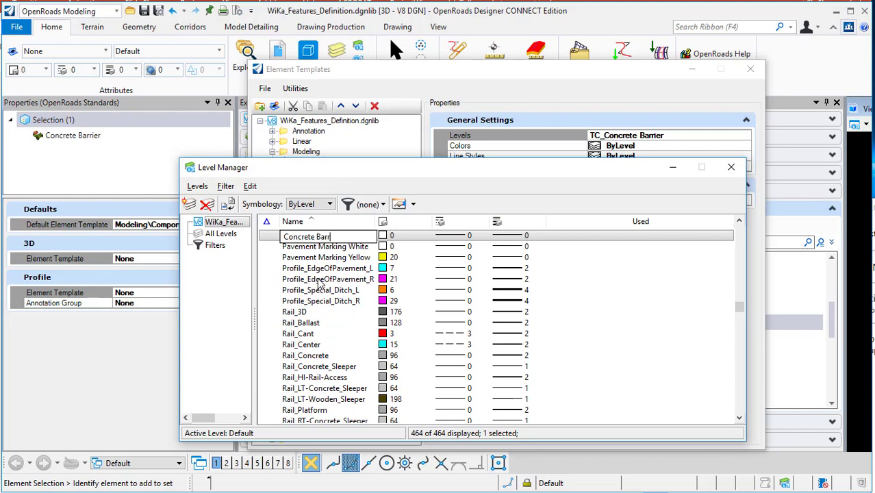
type("ier")
key("Return")
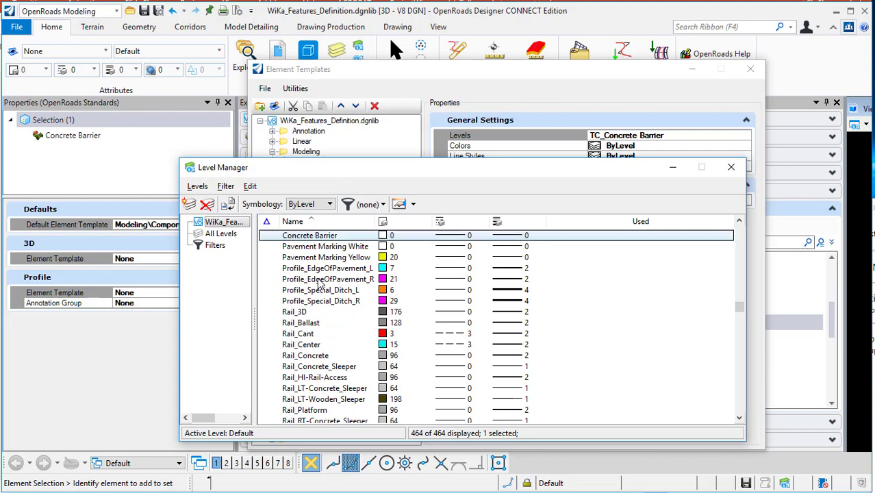
- Set the Concrete Barrier level's colour to 9 and close the Level Manager
left_click(382, 236)
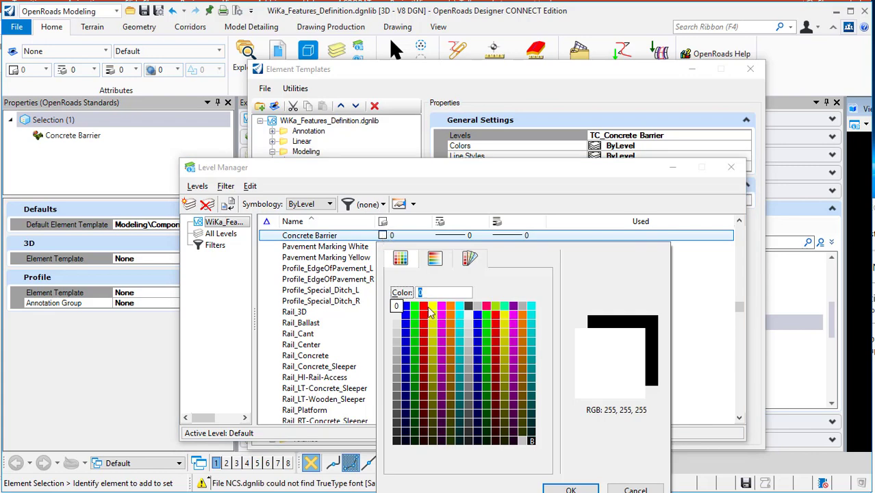
left_click(477, 305)
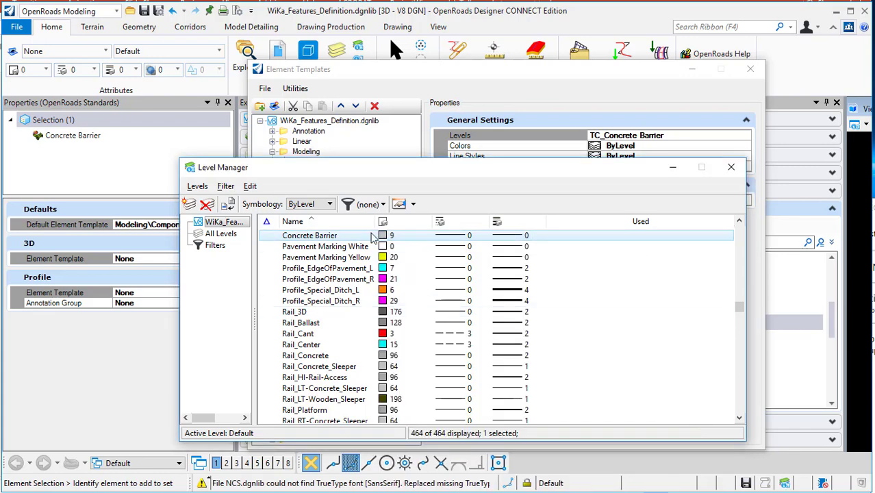
left_click(731, 167)
- Set the Concrete Barrier element template's level to Concrete Barrier
left_click(736, 135)
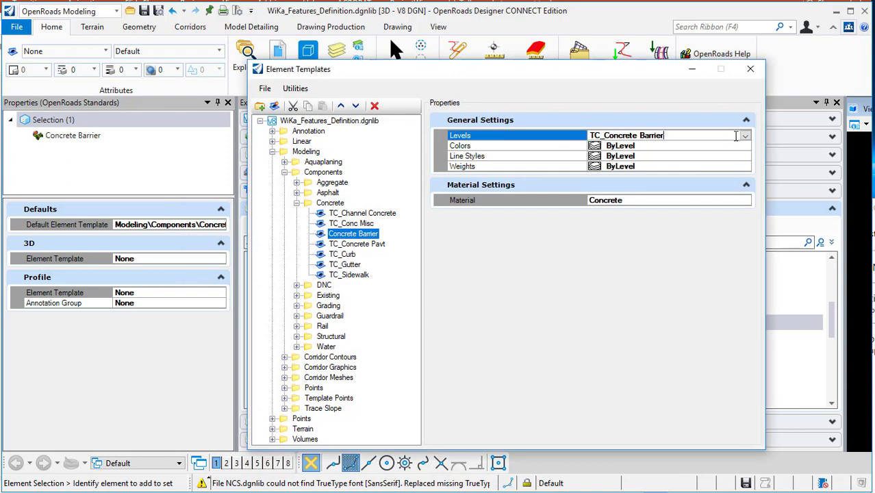
left_click(744, 135)
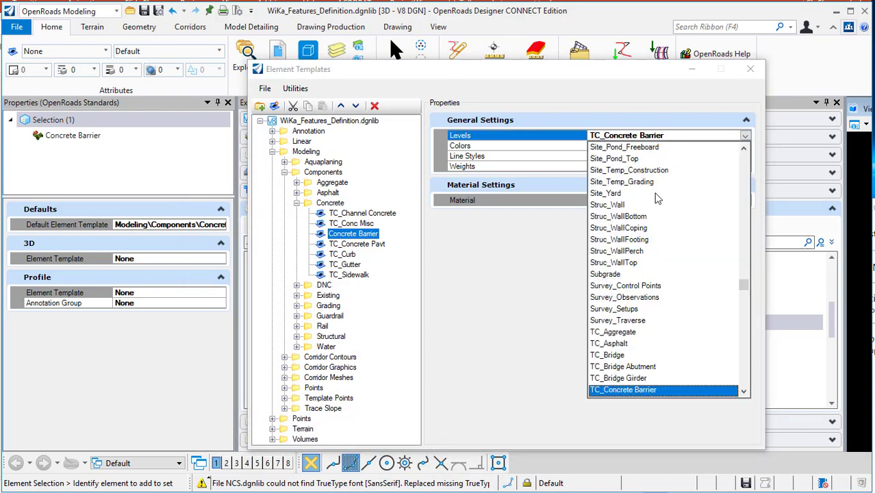
key("c")
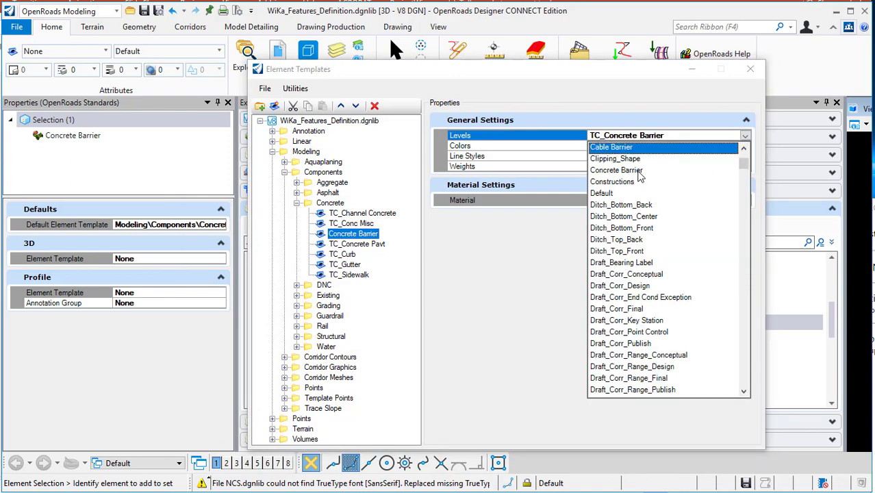
left_click(637, 171)
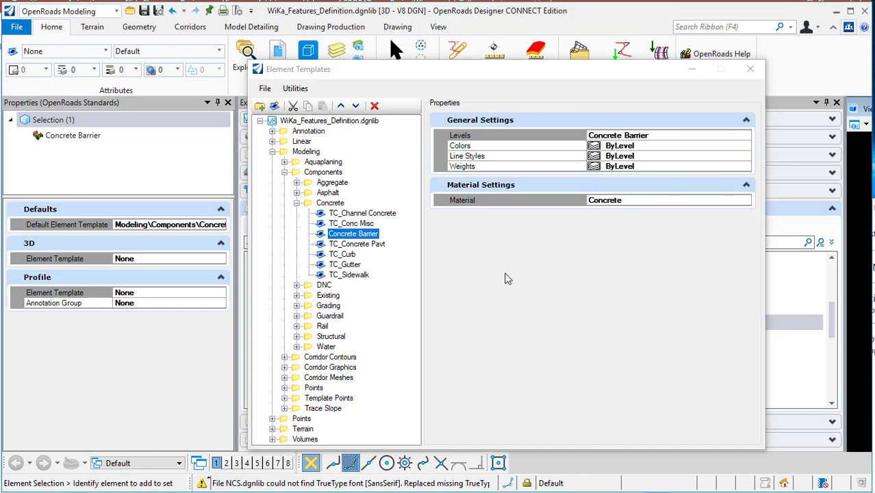
- Close the Element Templates manager and save the settings
left_click(750, 69)
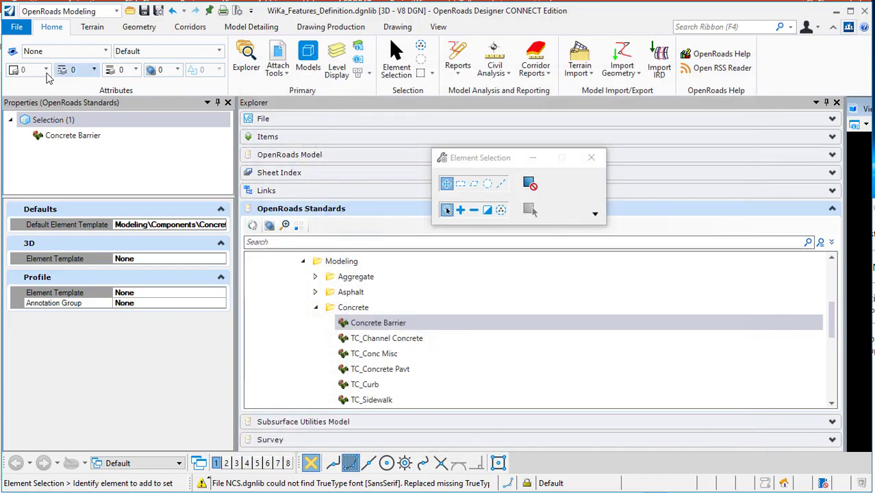
left_click(17, 27)
left_click(39, 160)
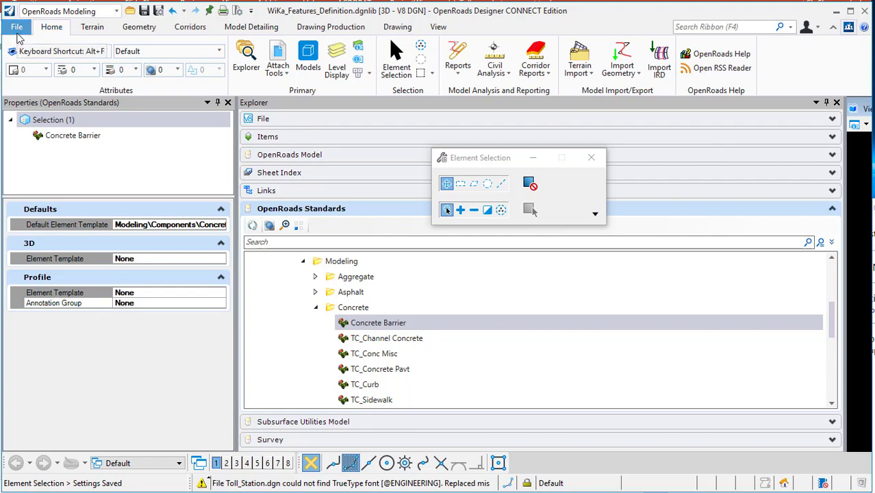
- Close the library file and switch to the Training and Examples workspace with the Training-Metric workset
left_click(17, 28)
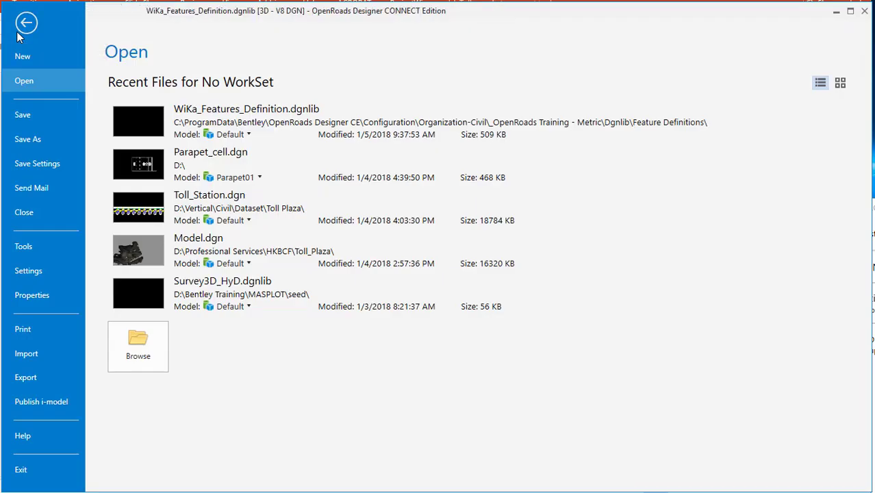
left_click(34, 211)
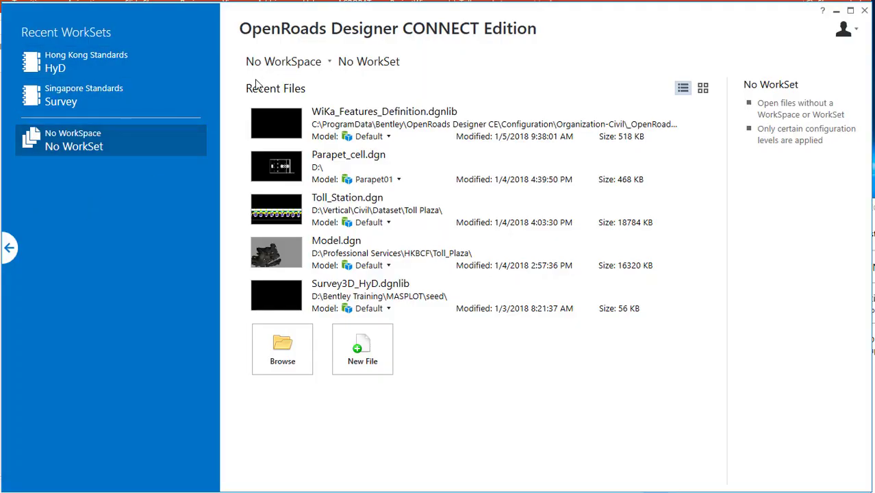
left_click(306, 68)
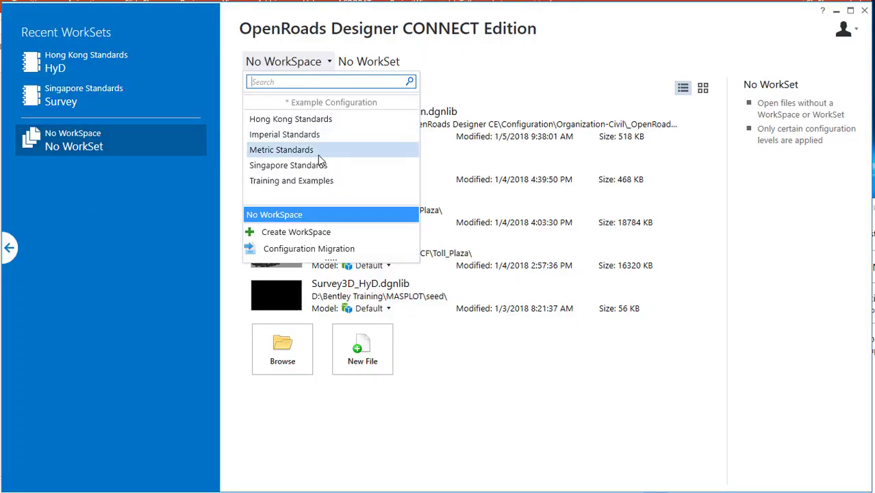
left_click(322, 180)
left_click(410, 61)
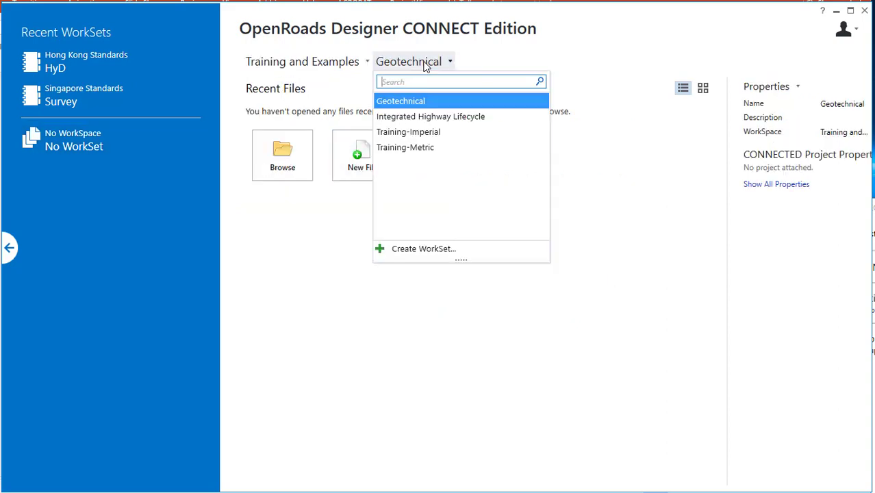
left_click(430, 147)
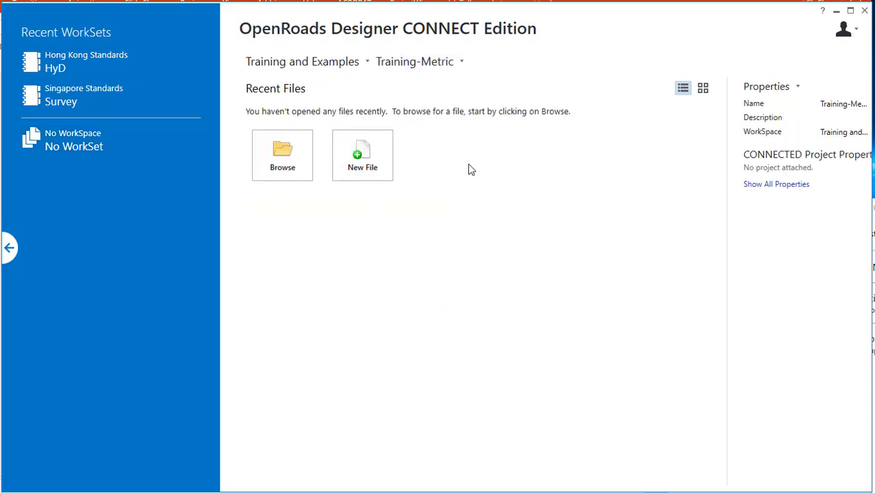
- Open Test.dgn and select the WiKa_Features_Definition.dgnlib entry under Standards > Libraries > Feature Definitions
left_click(360, 172)
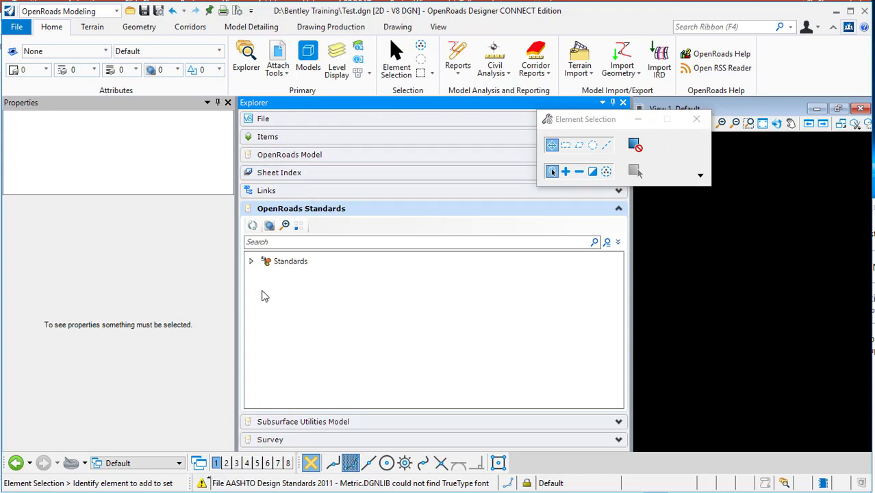
left_click(251, 262)
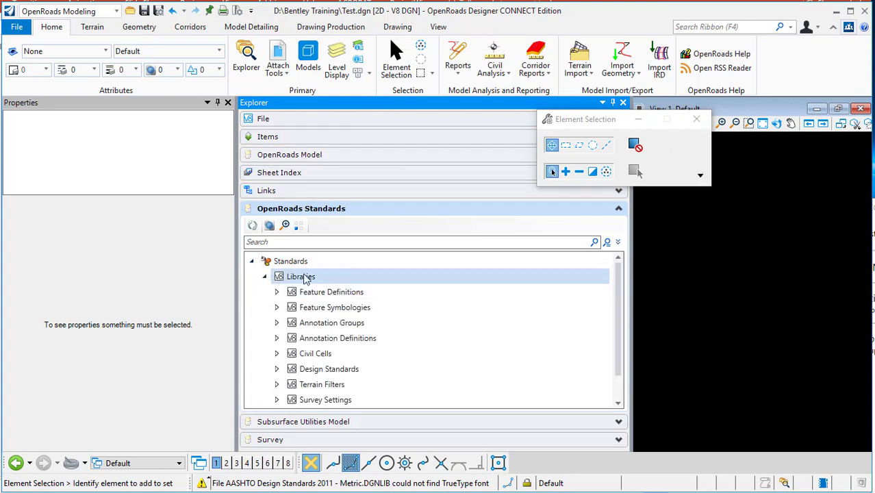
left_click(277, 292)
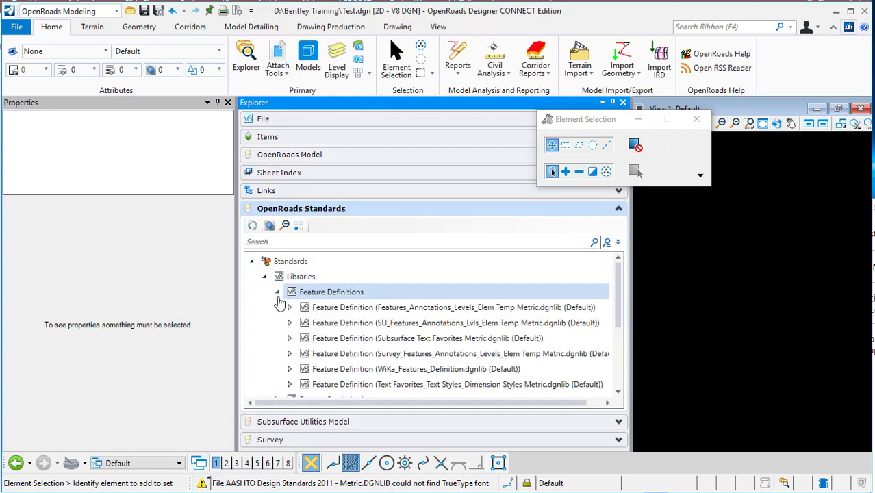
left_click(400, 370)
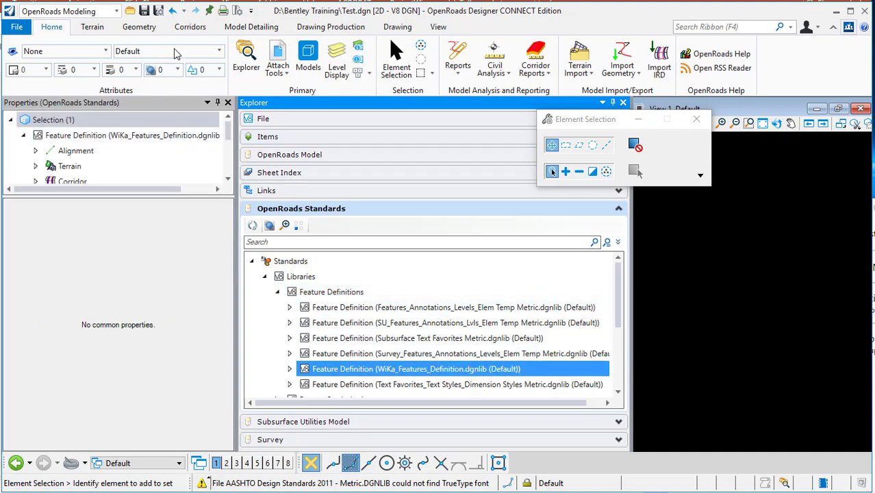
- Open Create Template and bring up the properties of the LT_Ramp pavement component Perkerasan Beton 30 cm
left_click(184, 29)
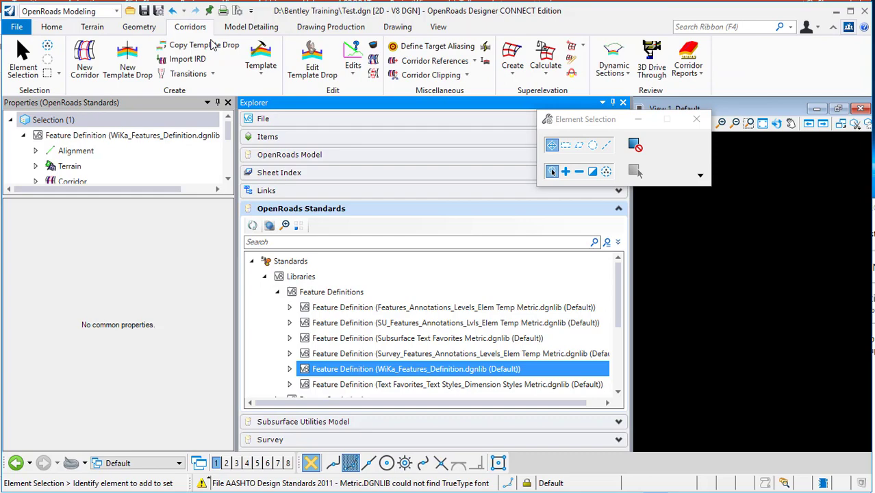
left_click(260, 65)
left_click(288, 93)
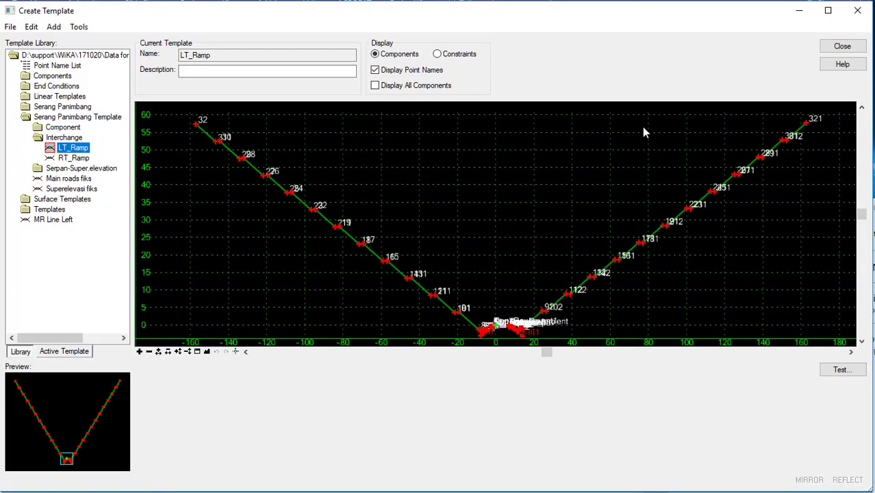
scroll(540, 324, "up", 10)
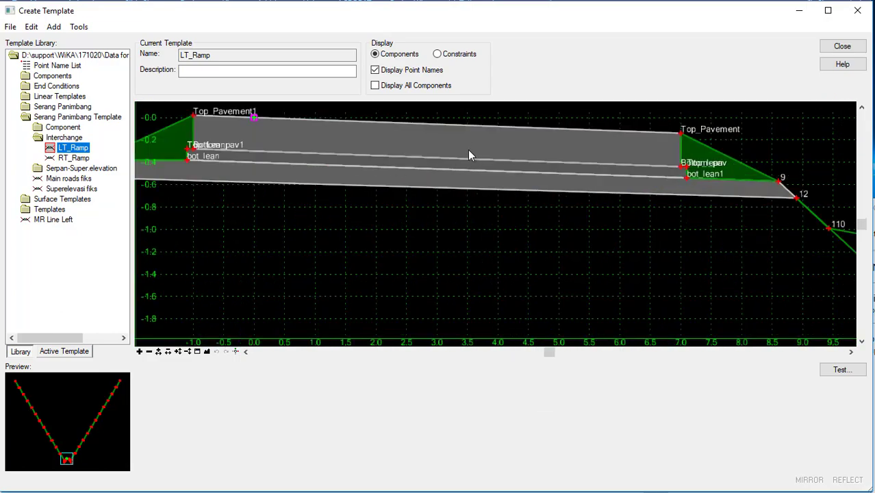
double_click(476, 129)
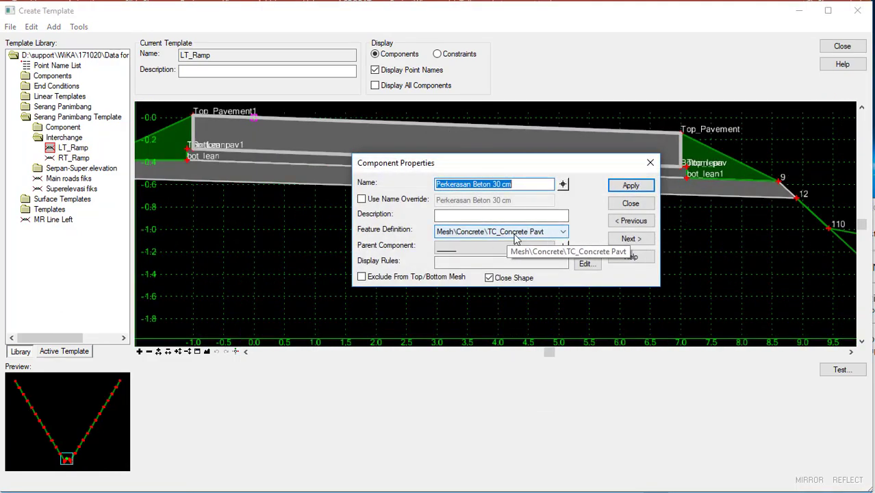
- Set the component's feature definition to Mesh\Concrete\Concrete Barrier
left_click(558, 232)
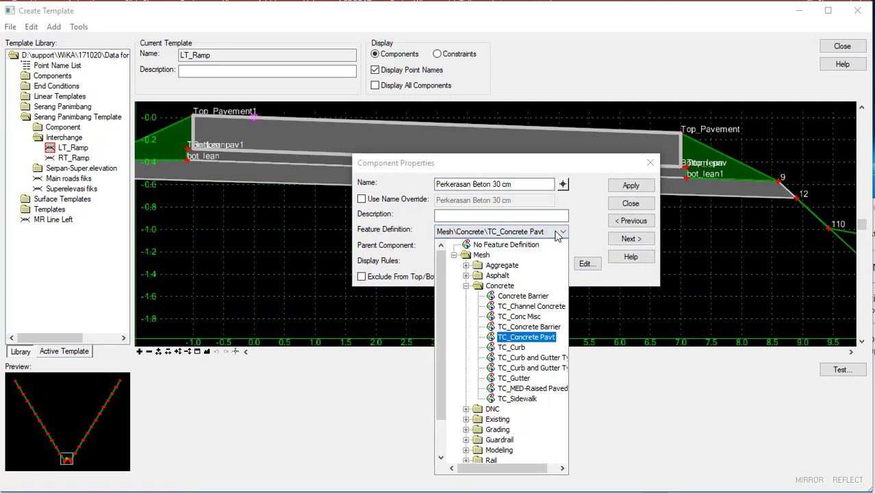
left_click(518, 297)
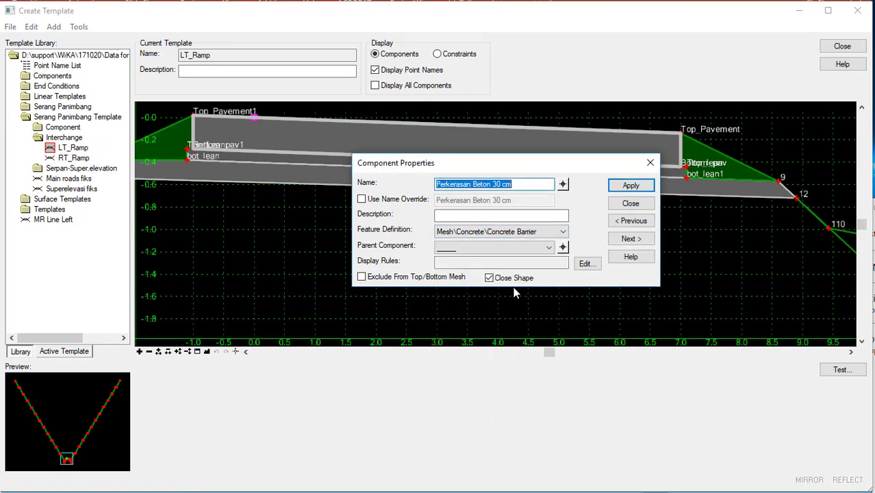
left_click(562, 232)
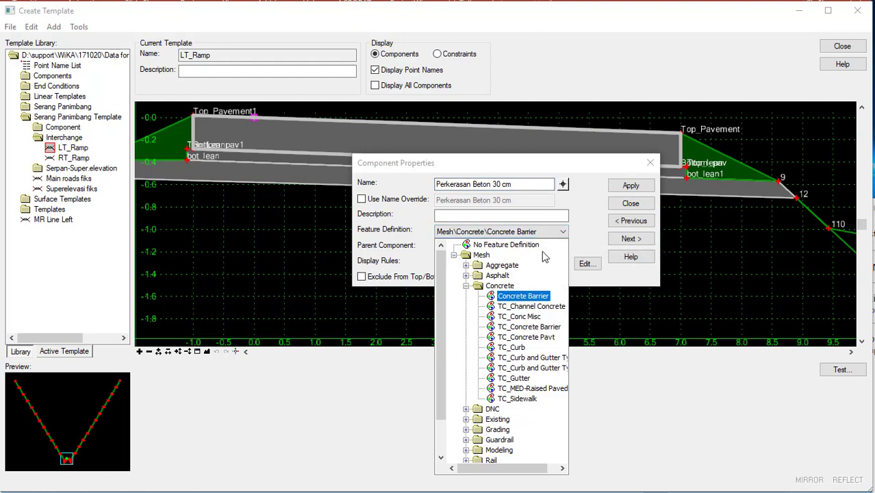
- Apply the Concrete Barrier feature definition to the Perkerasan Beton 30 cm component and close its properties
left_click(499, 286)
left_click(512, 295)
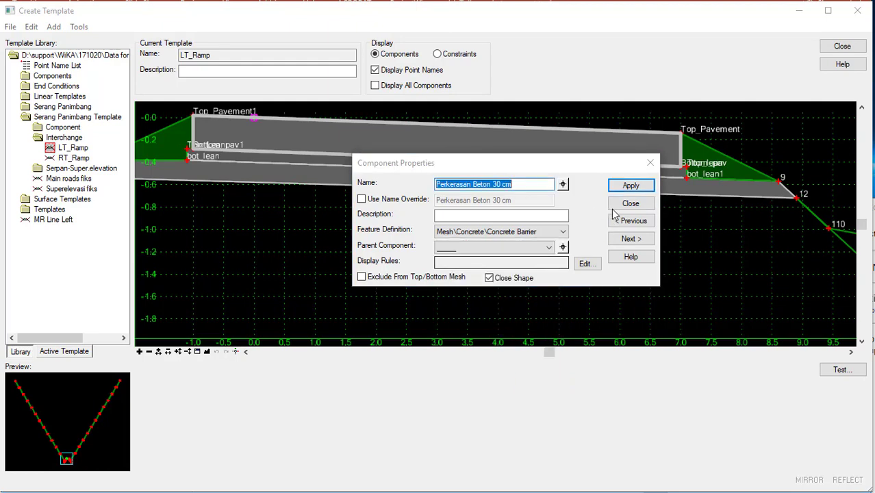
left_click(630, 185)
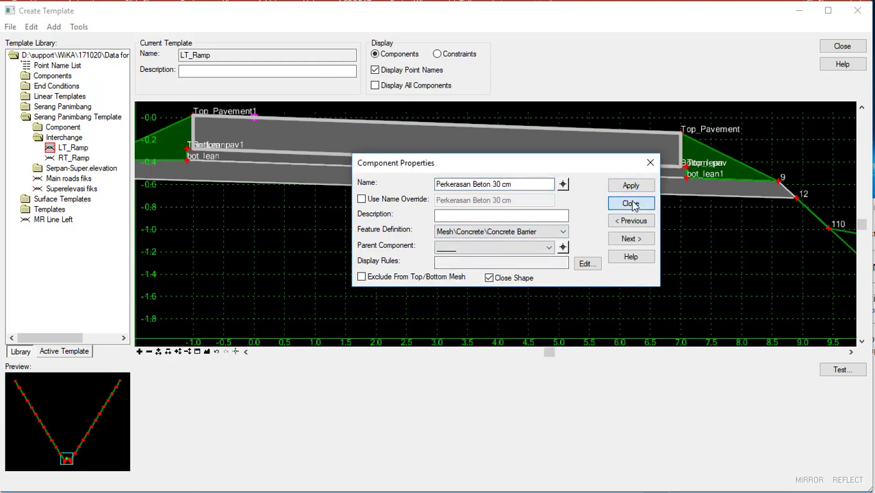
left_click(630, 203)
- Browse the Mesh feature definitions in the WiKa library's OpenRoads Standards and save the settings
scroll(408, 214, "down", 1)
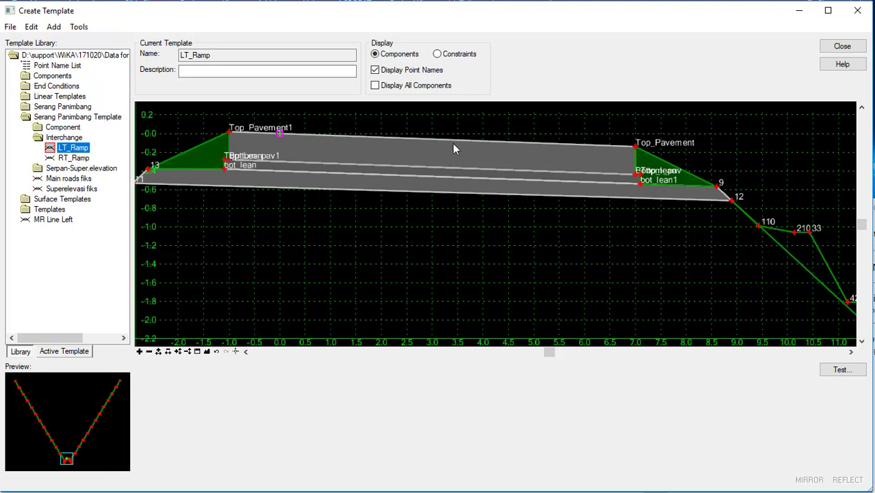
mouse_move(453, 148)
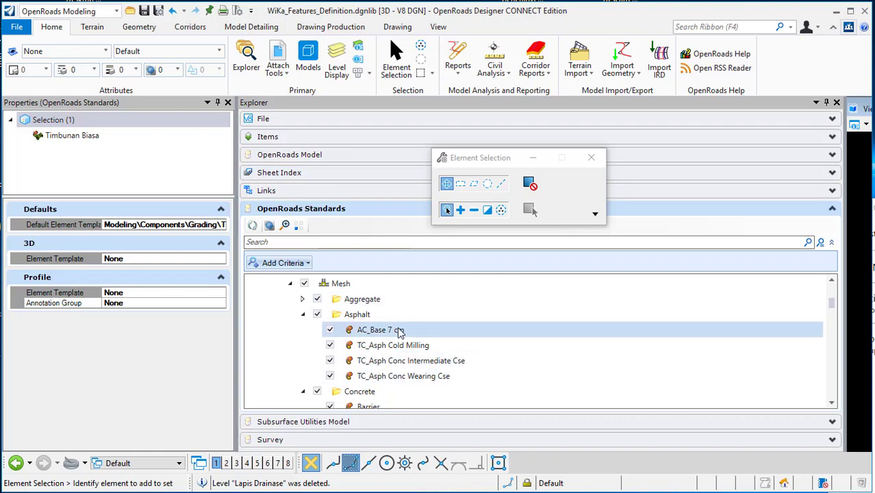
left_click(400, 331)
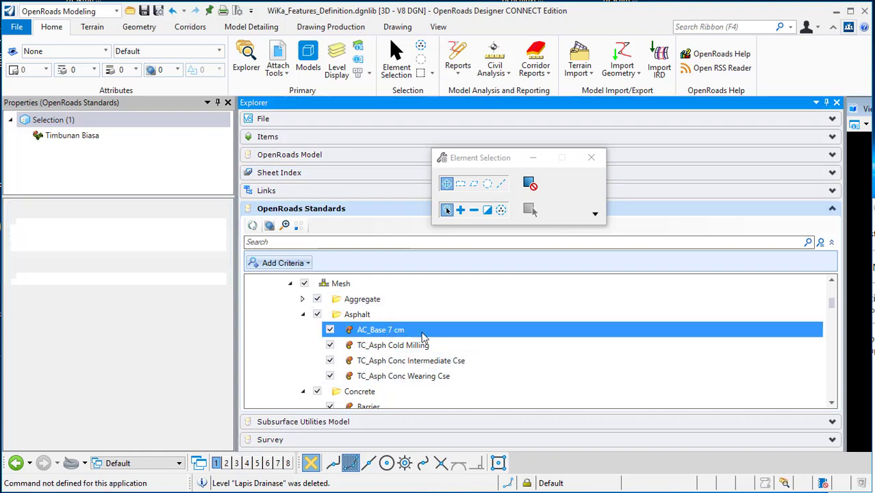
left_click(303, 300)
scroll(403, 330, "down", 3)
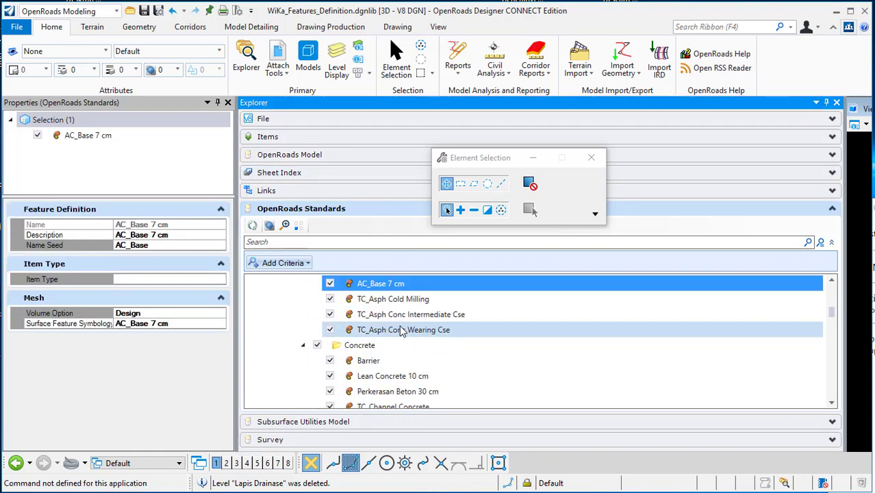
scroll(402, 331, "down", 1)
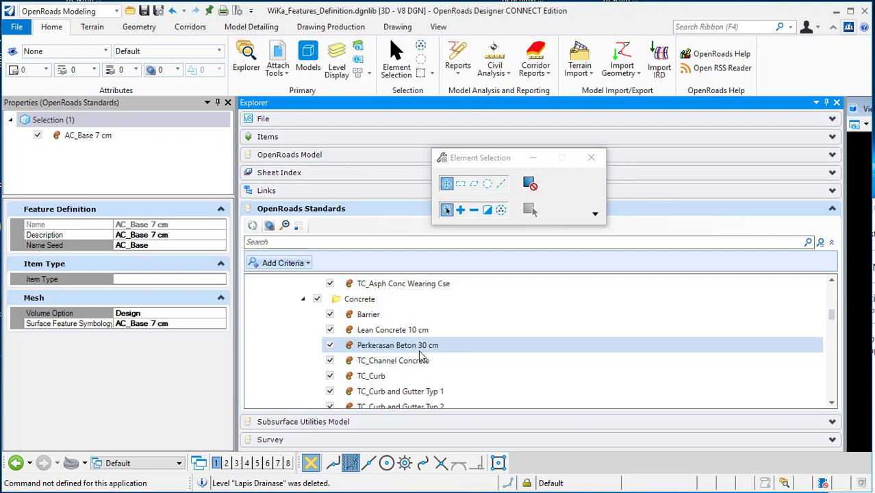
scroll(418, 349, "down", 2)
scroll(418, 349, "down", 4)
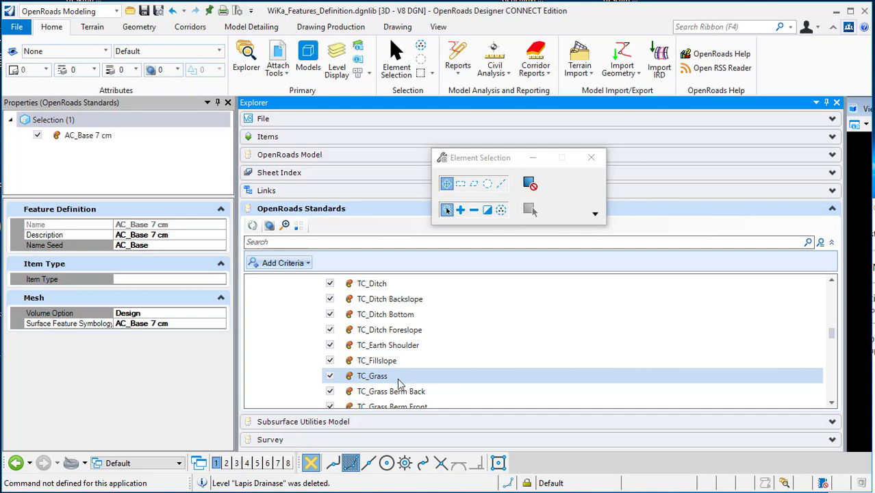
scroll(399, 384, "down", 3)
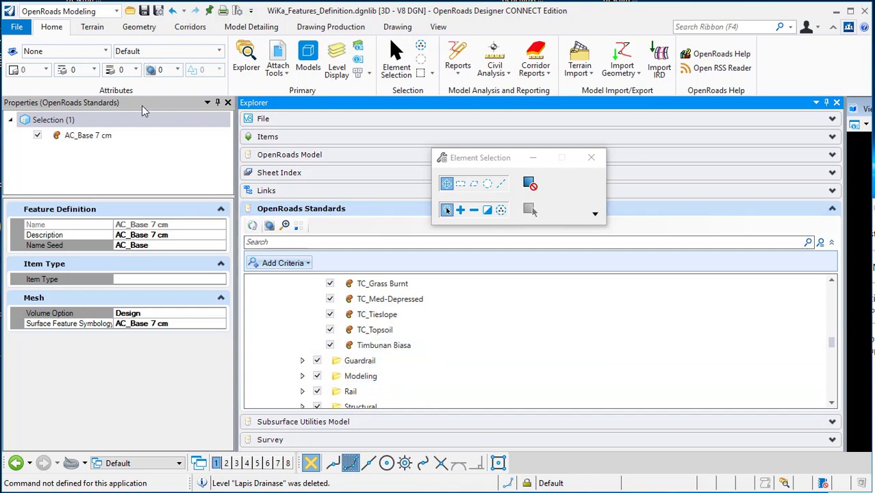
left_click(17, 27)
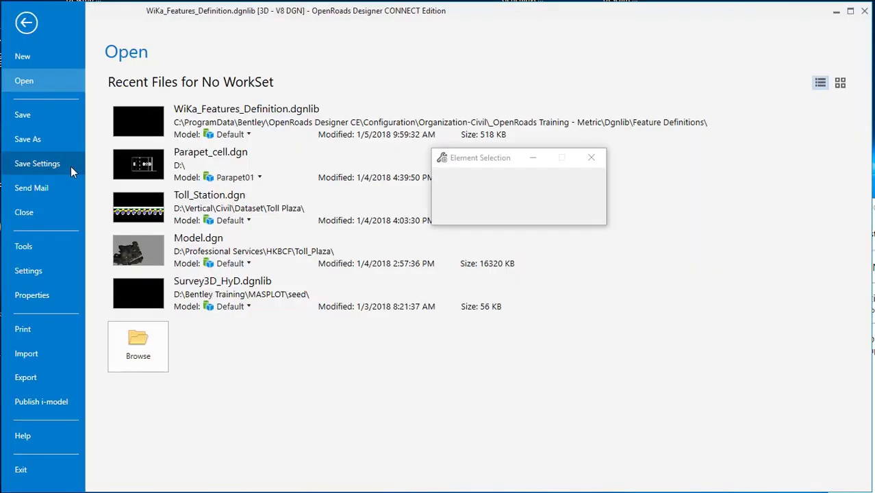
left_click(28, 166)
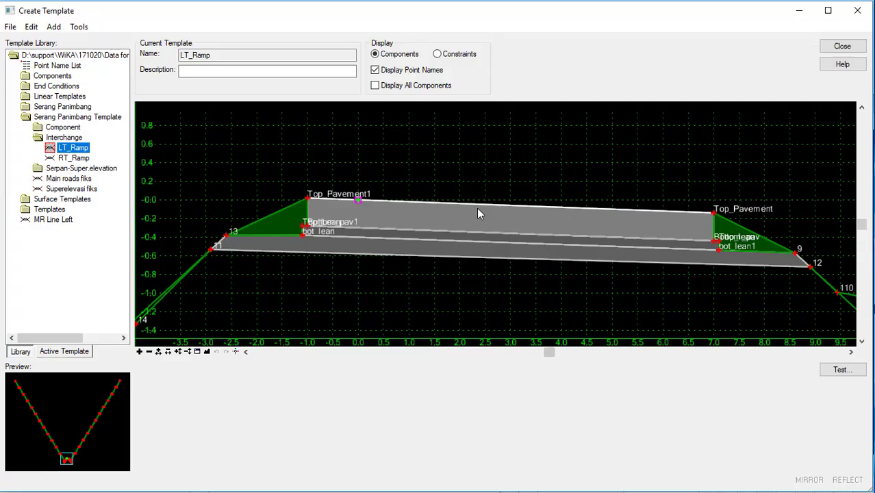
- Reopen the Perkerasan Beton 30 cm component's properties and expand the Aggregate feature definition folder
double_click(481, 212)
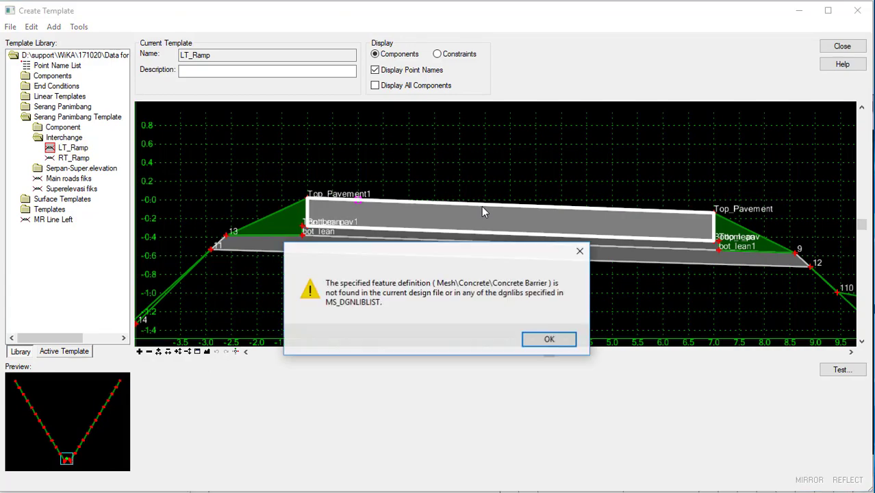
left_click(546, 338)
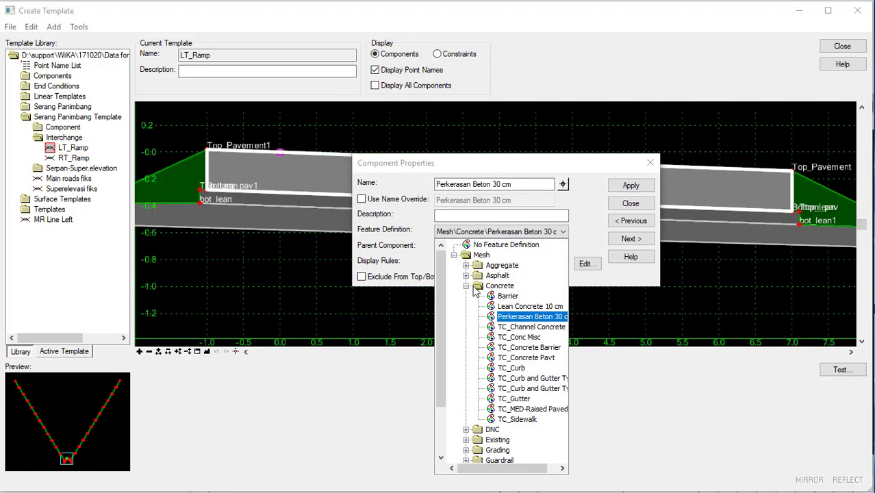
left_click(466, 266)
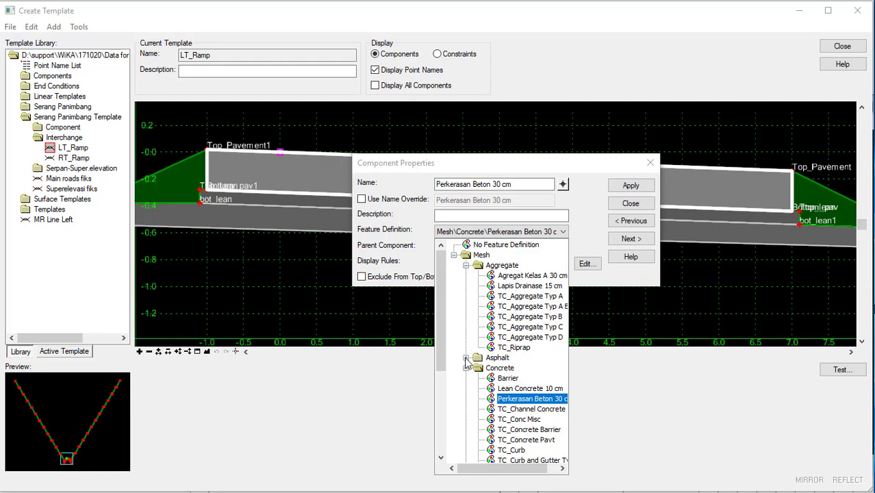